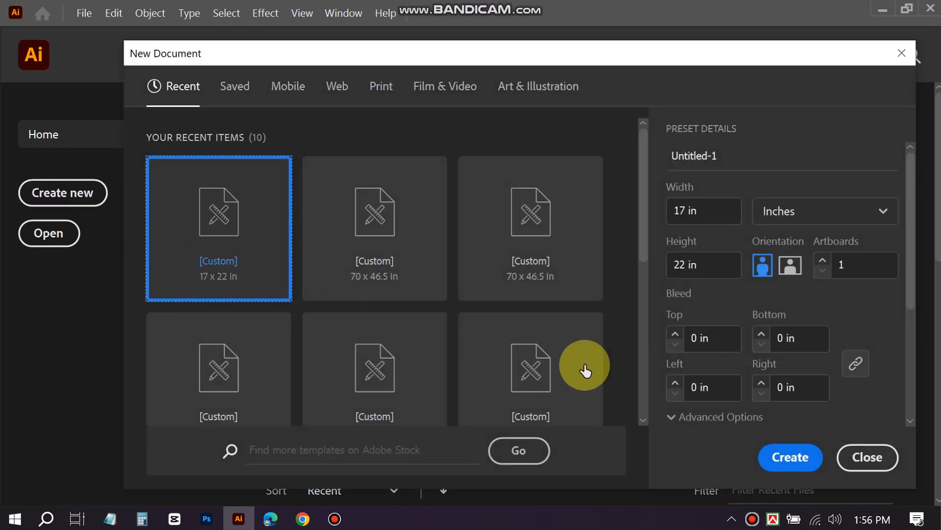
- Create a new portrait document 17 in wide and 22 in high with one artboard
left_click(693, 416)
left_click(790, 457)
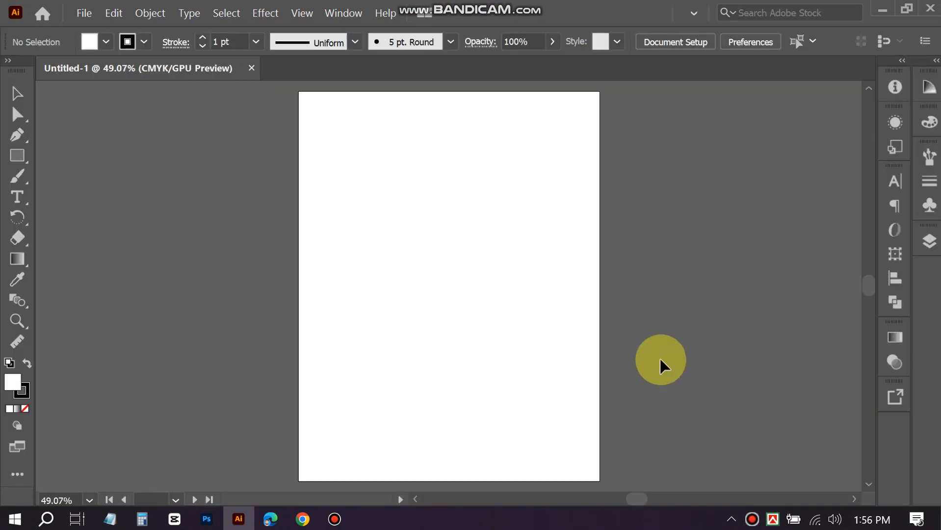
- Draw a rectangle about 5 in wide and 3.5 in high near the artboard's upper left corner
left_click(17, 155)
left_click_drag(280, 161, 410, 242)
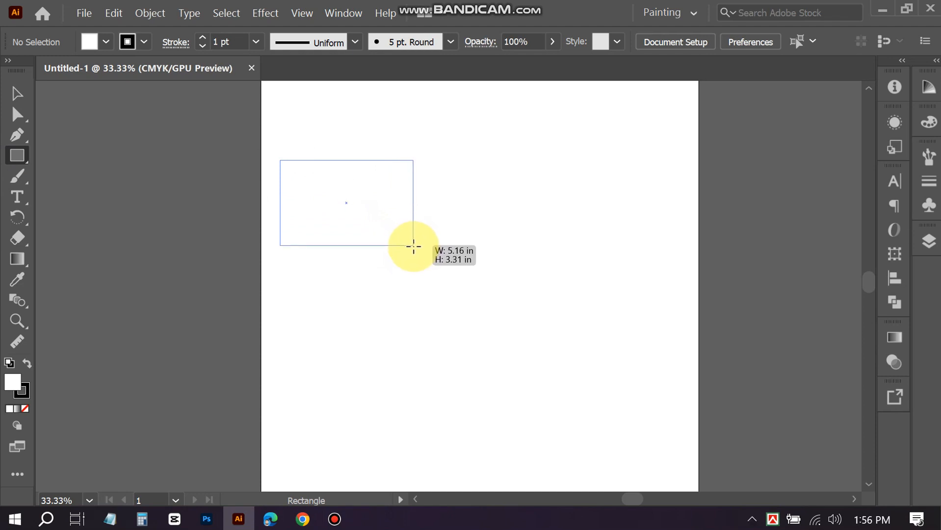
left_click_drag(409, 248, 409, 250)
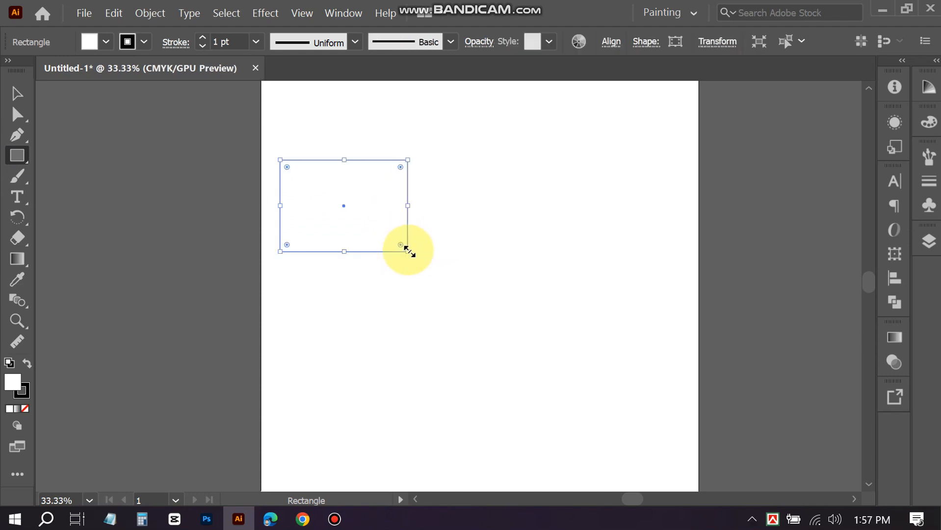
- Fill the rectangle with a light gray swatch
left_click(106, 42)
left_click(72, 69)
left_click(120, 121)
left_click(121, 120)
left_click(132, 120)
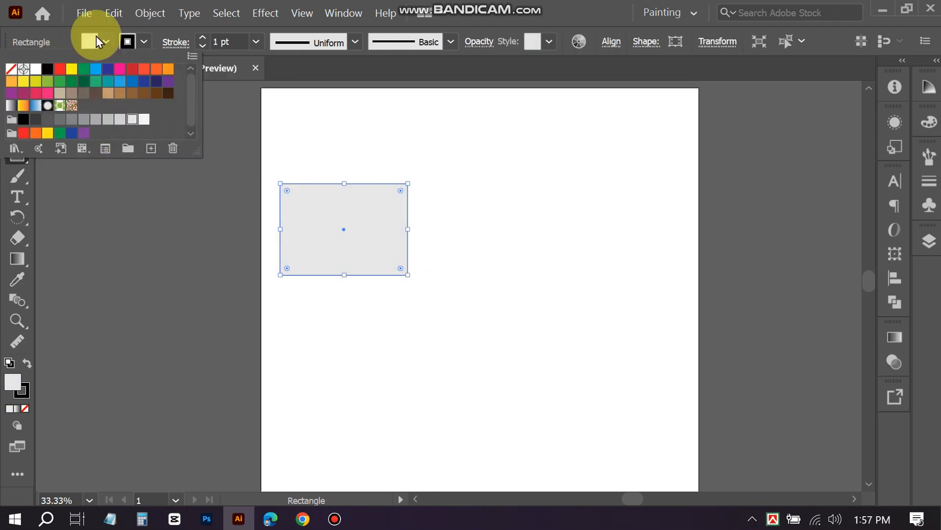
left_click(104, 41)
- Copy the gray rectangle sideways and repeat the copy to form an evenly spaced row of three
left_click(17, 94)
left_click(126, 151)
scroll(364, 266, "up", 3)
scroll(330, 258, "down", 2)
left_click_drag(329, 260, 467, 261)
key("ctrl+d")
- Copy the row of three rectangles downward and repeat the copy to build a grid of four rows
left_click_drag(323, 162, 563, 330)
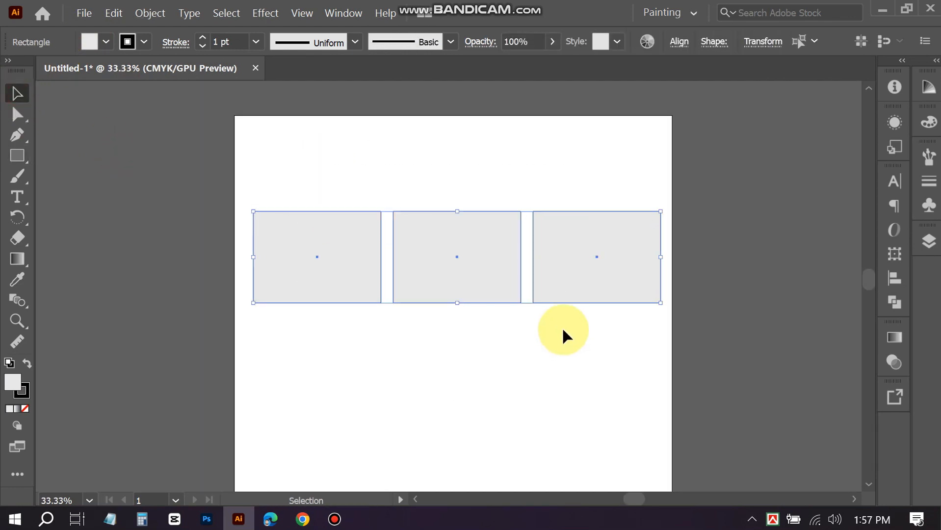
scroll(564, 330, "down", 1)
left_click_drag(447, 240, 442, 354)
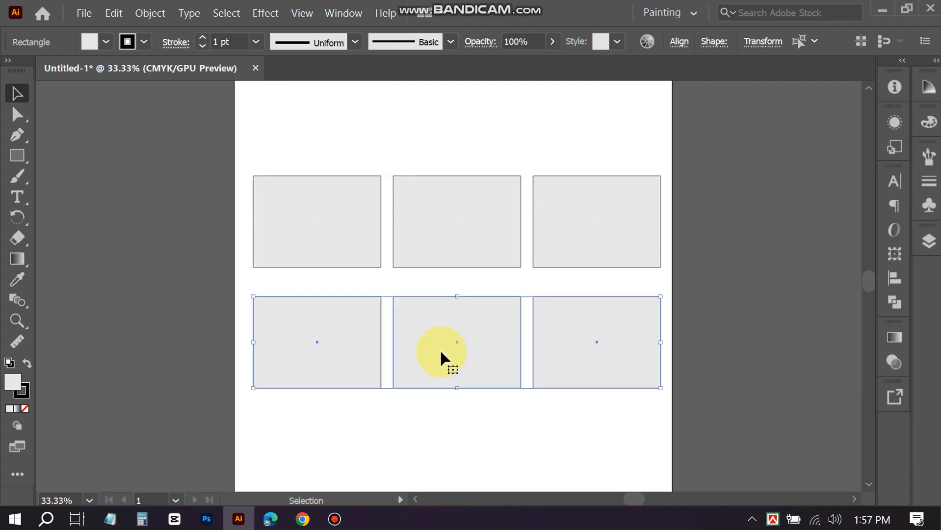
key("ctrl+d")
key("ctrl+d")
- Group the twelve rectangles and center the group horizontally on the artboard
scroll(442, 383, "down", 5)
scroll(440, 380, "down", 1)
scroll(439, 376, "up", 2)
left_click_drag(363, 116, 540, 457)
key("ctrl+g")
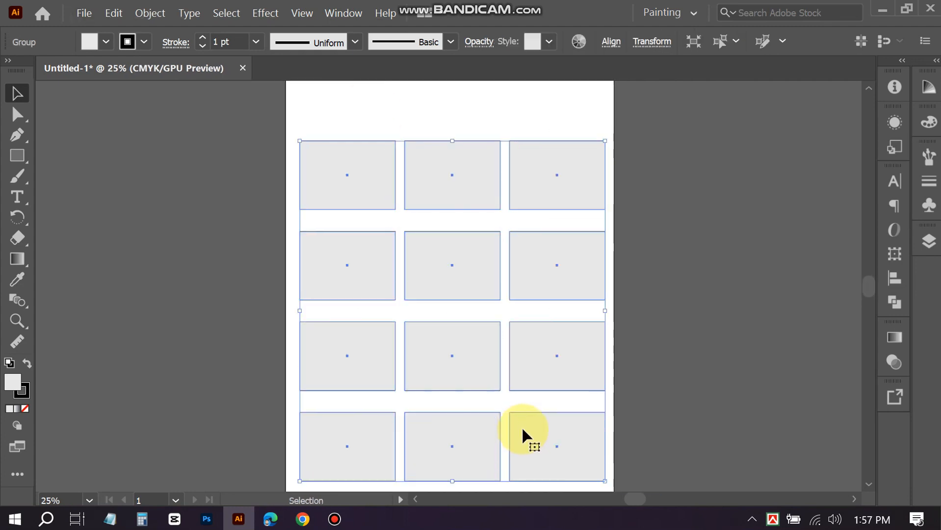
left_click(894, 278)
scroll(491, 275, "up", 2)
left_click(626, 241)
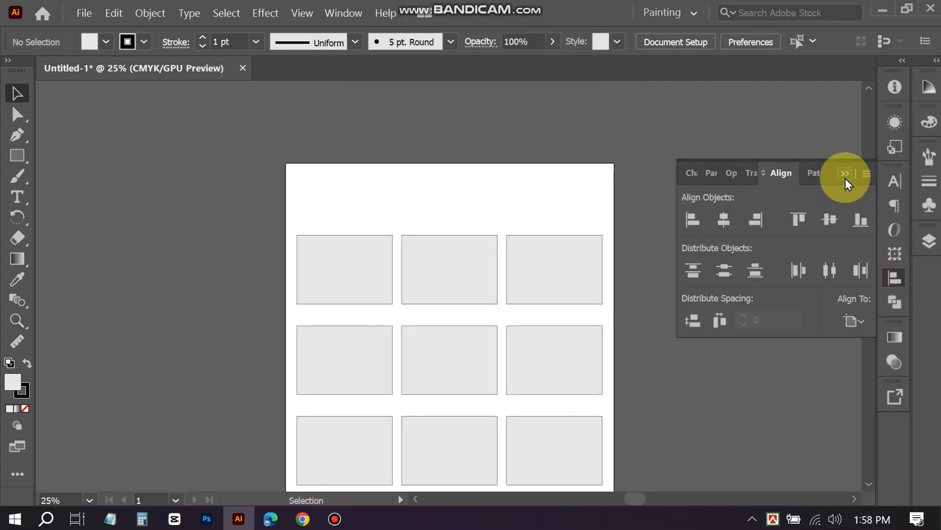
left_click(845, 175)
scroll(527, 287, "down", 3)
left_click(527, 287)
left_click(741, 289)
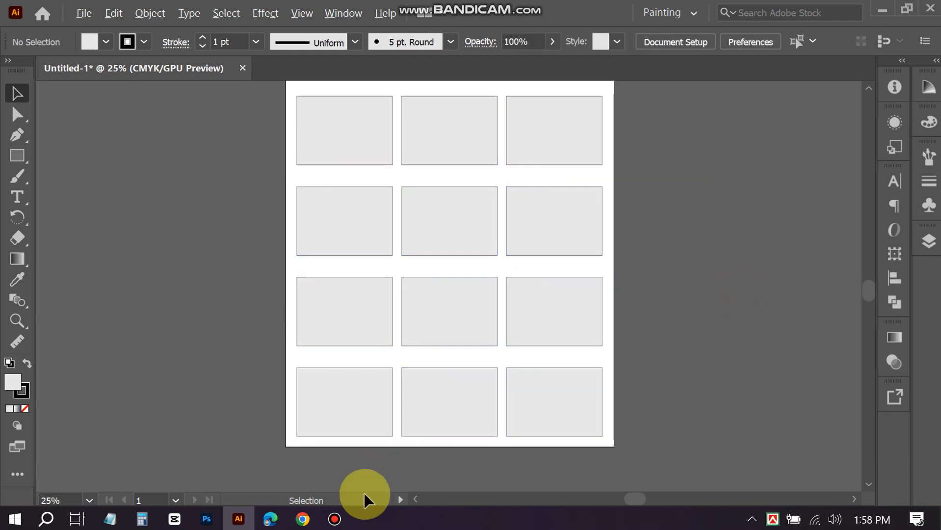
- Create an area text box covering the first rectangle and enter "Sun Mon Tue Wed Thu Fri Sat"
scroll(468, 427, "up", 3)
scroll(426, 243, "up", 1)
left_click(11, 200)
scroll(322, 361, "up", 3)
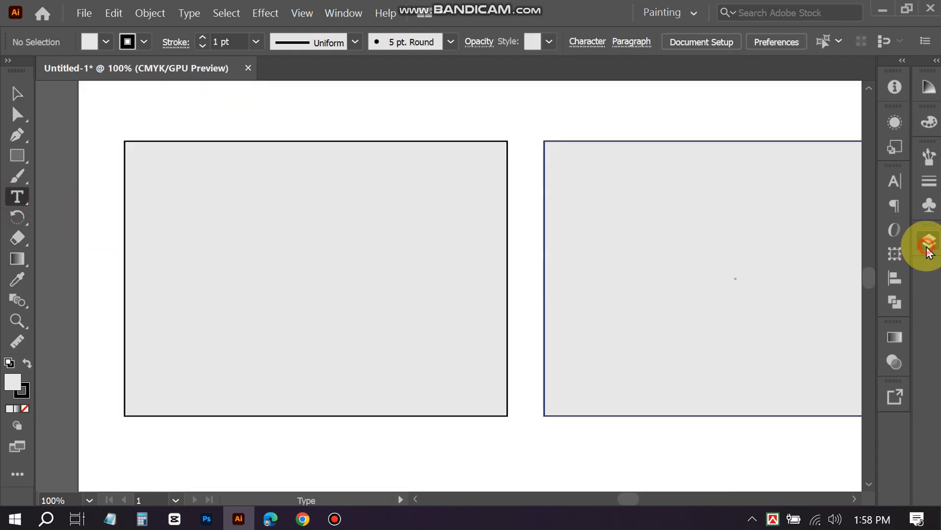
left_click(929, 241)
left_click_drag(130, 146, 508, 417)
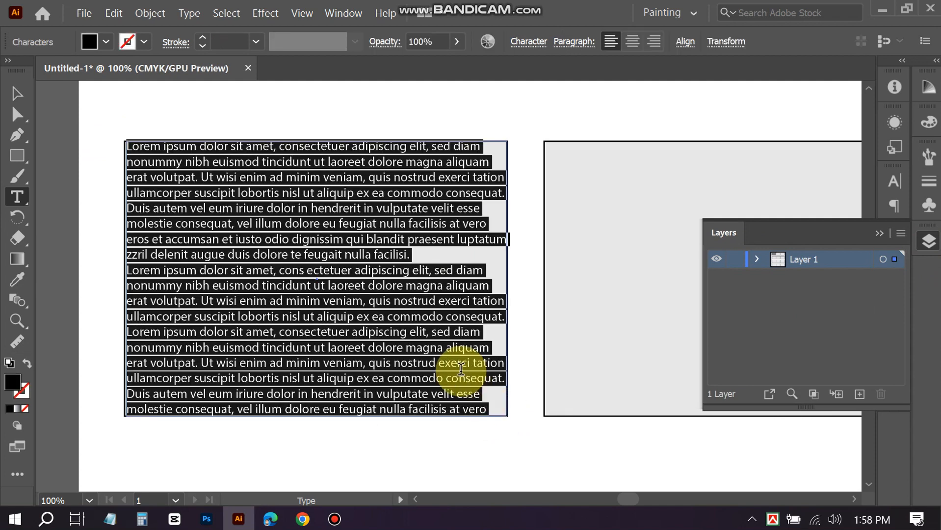
type("Sat")
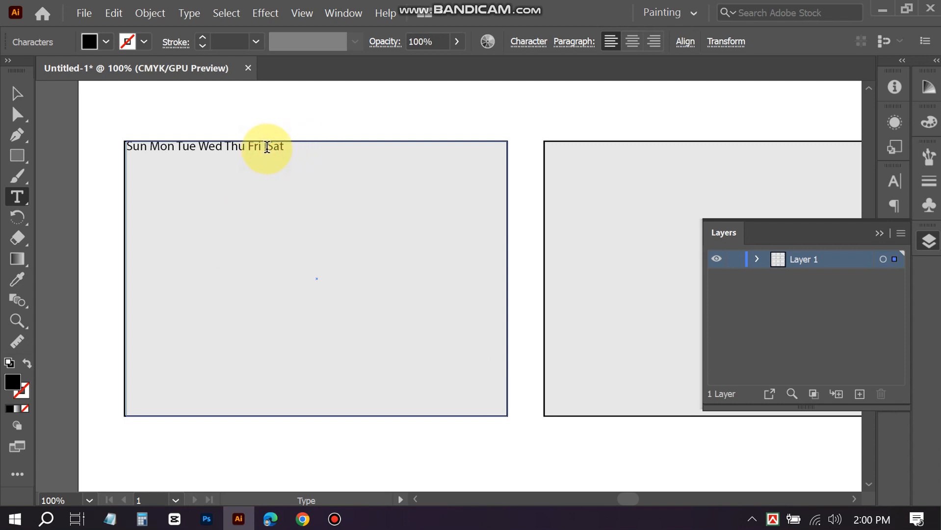
- Set the weekday text to 22 pt in a bold condensed sans-serif font
key("ctrl+a")
left_click(895, 181)
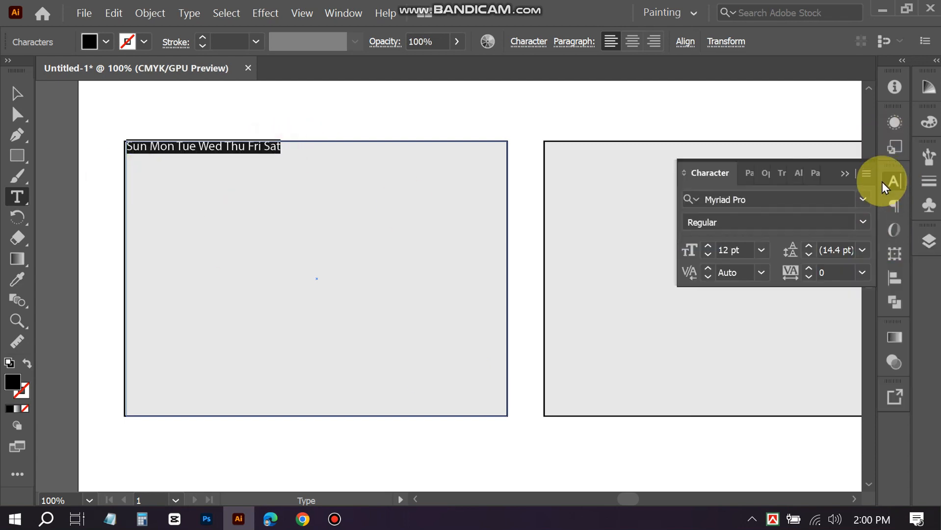
left_click(863, 199)
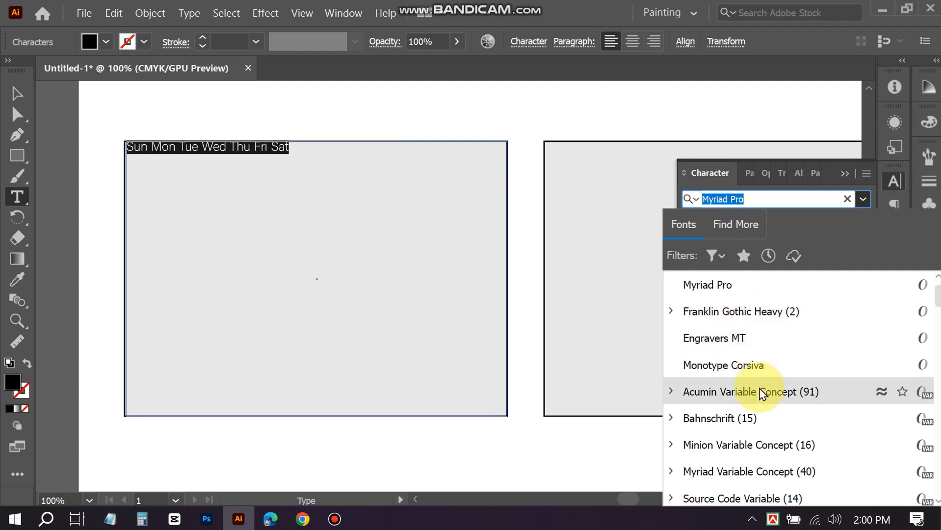
left_click(736, 418)
left_click(863, 199)
left_click(864, 200)
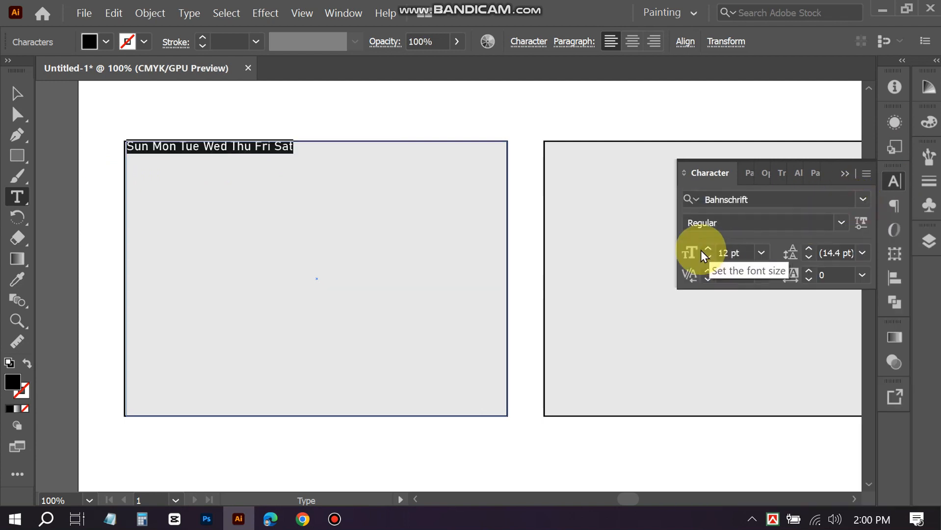
left_click(708, 249)
left_click(863, 199)
left_click(766, 337)
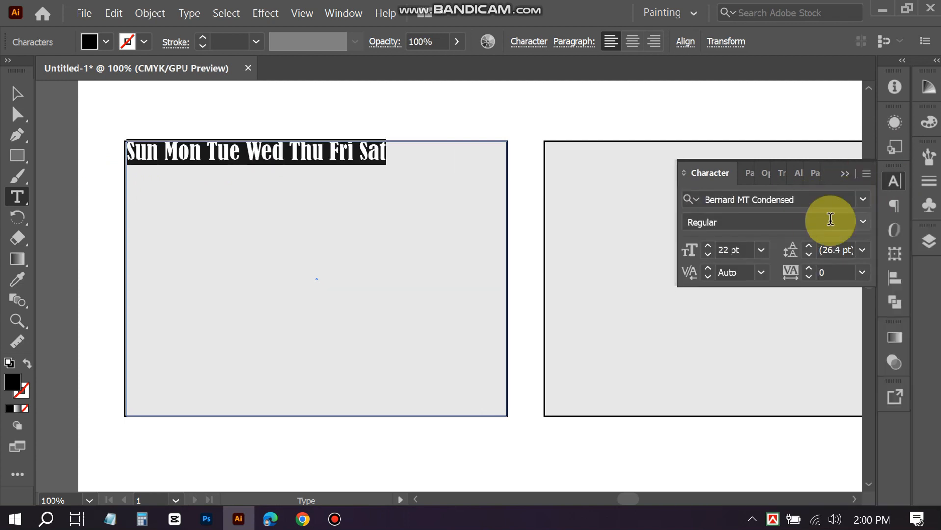
left_click(863, 199)
left_click(768, 339)
left_click(449, 156)
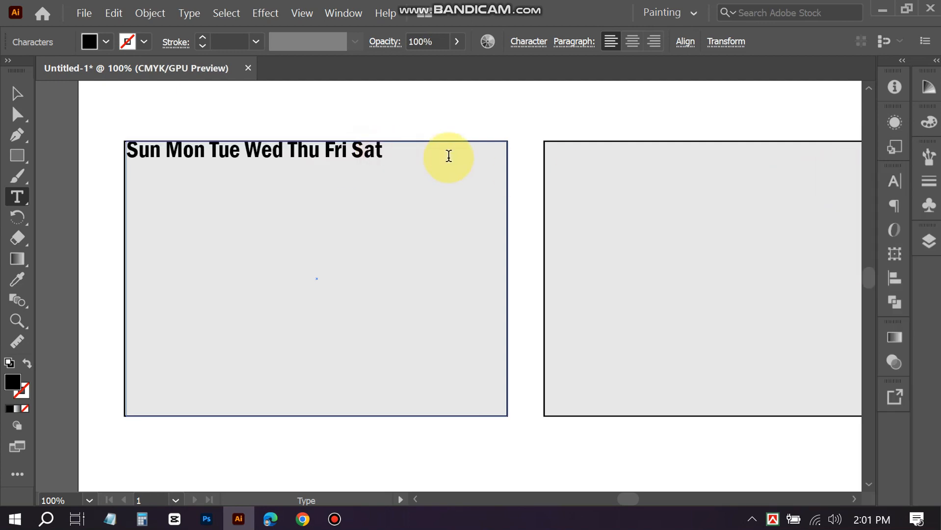
- Open Area Type Options for the weekday text, turn on the preview and set the number of rows to 6
left_click_drag(409, 145, 164, 158)
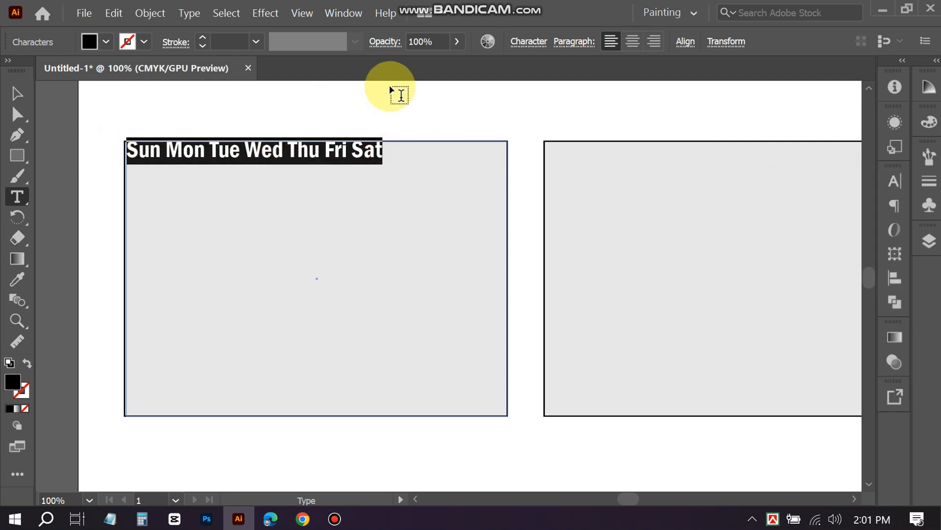
left_click(154, 12)
mouse_move(189, 12)
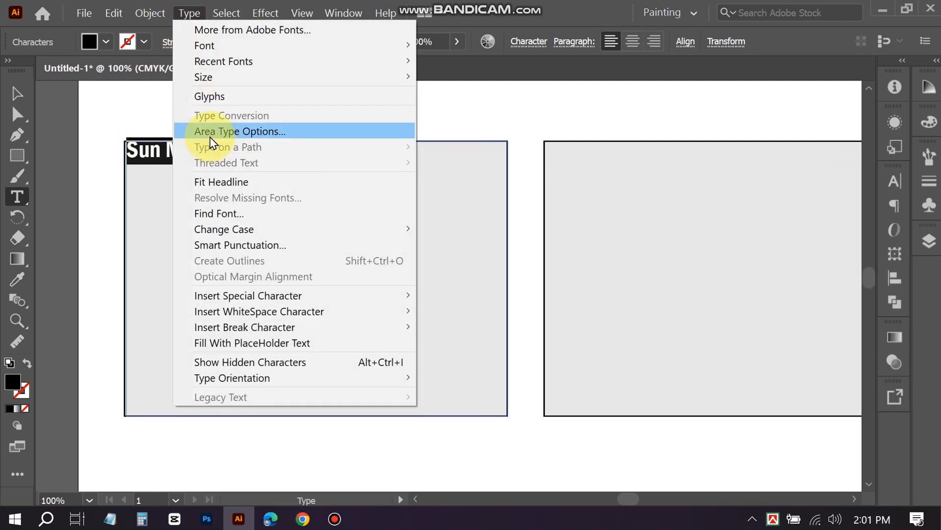
left_click(304, 130)
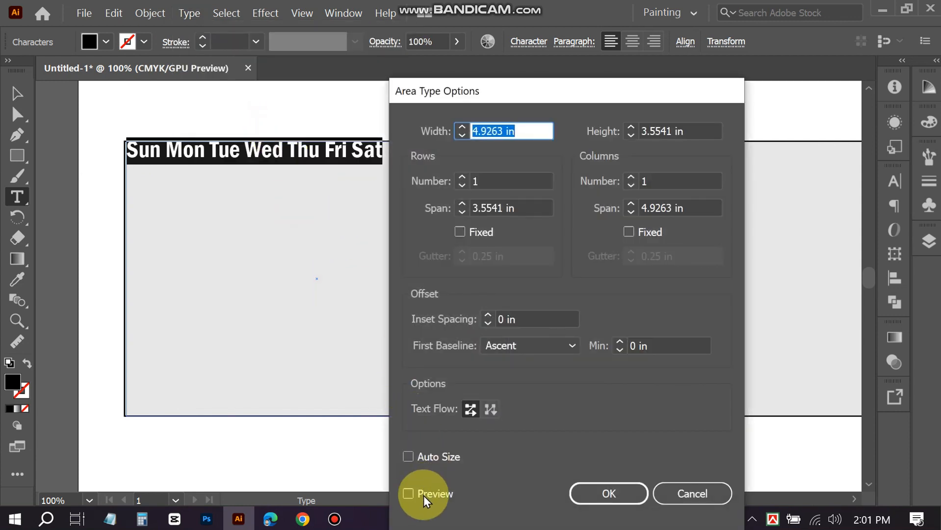
left_click(408, 494)
left_click(461, 177)
left_click(462, 177)
left_click(461, 177)
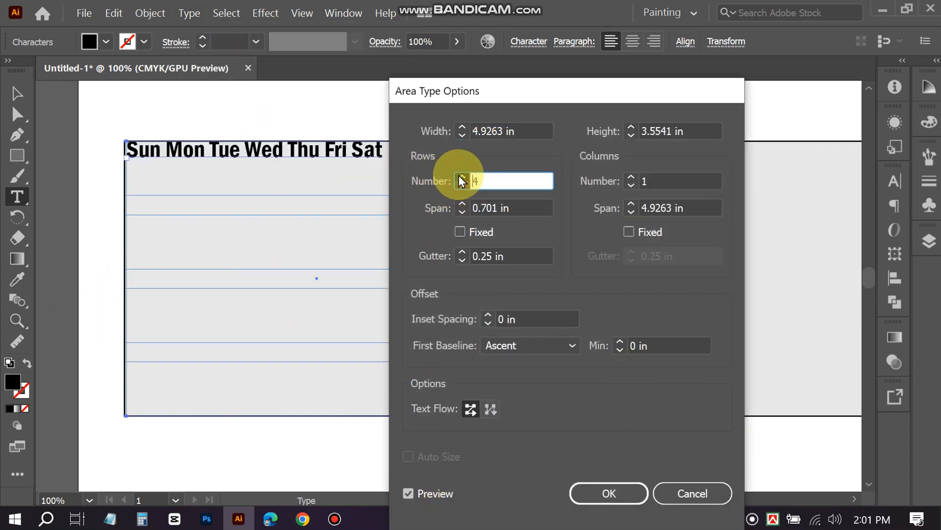
left_click(461, 177)
left_click(461, 177)
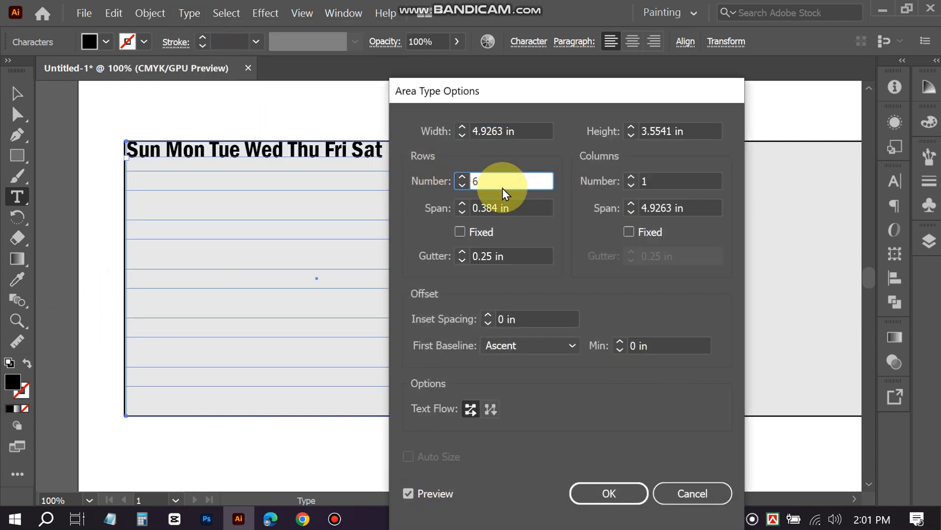
- Set the number of columns to 7, keeping the text grid in view beside the dialog
left_click(632, 177)
left_click(631, 178)
left_click(631, 177)
left_click(631, 177)
left_click(631, 178)
left_click(631, 178)
left_click_drag(595, 95, 690, 102)
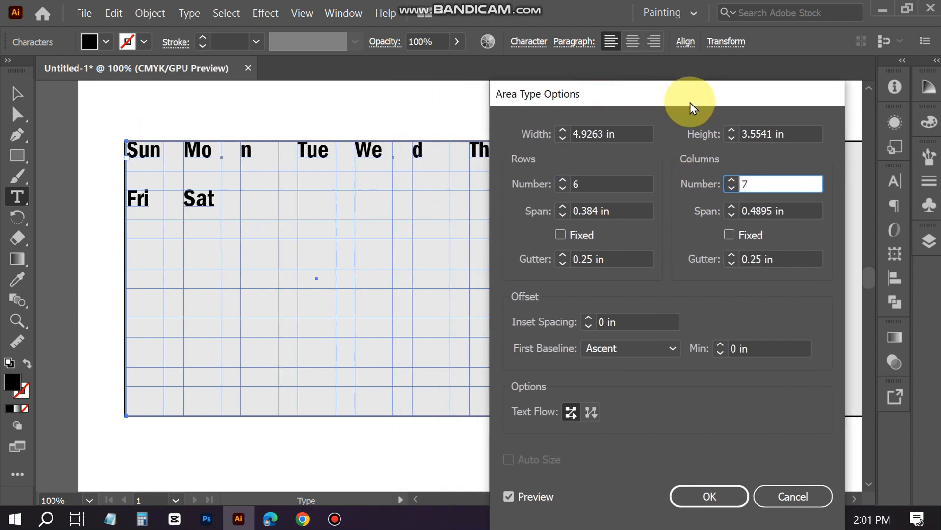
- Reduce the column gutter to 0 in so the seven columns adjoin
left_click(732, 264)
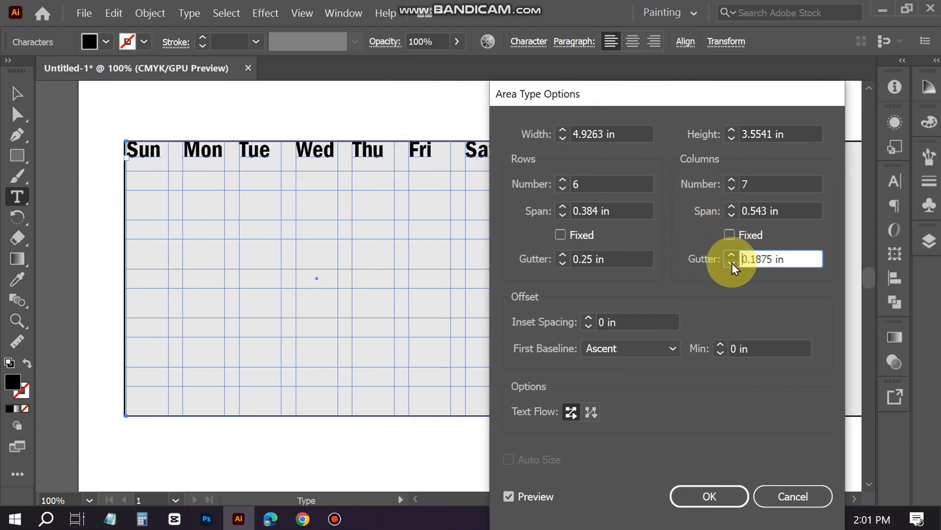
left_click_drag(653, 96, 647, 181)
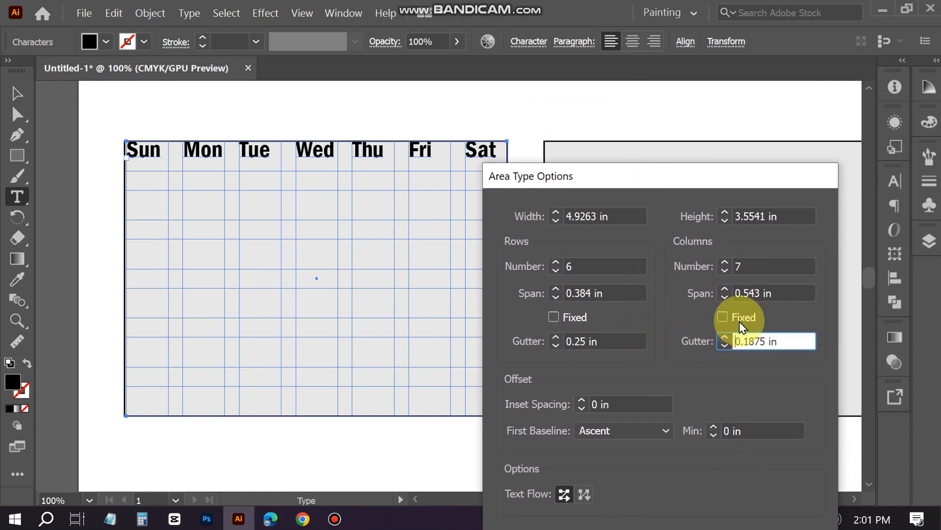
left_click(724, 347)
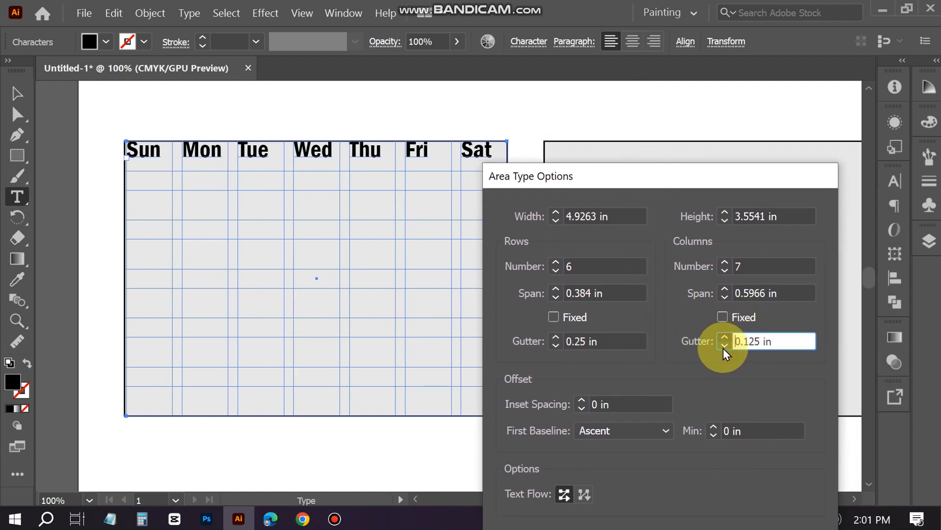
left_click(724, 347)
left_click(724, 347)
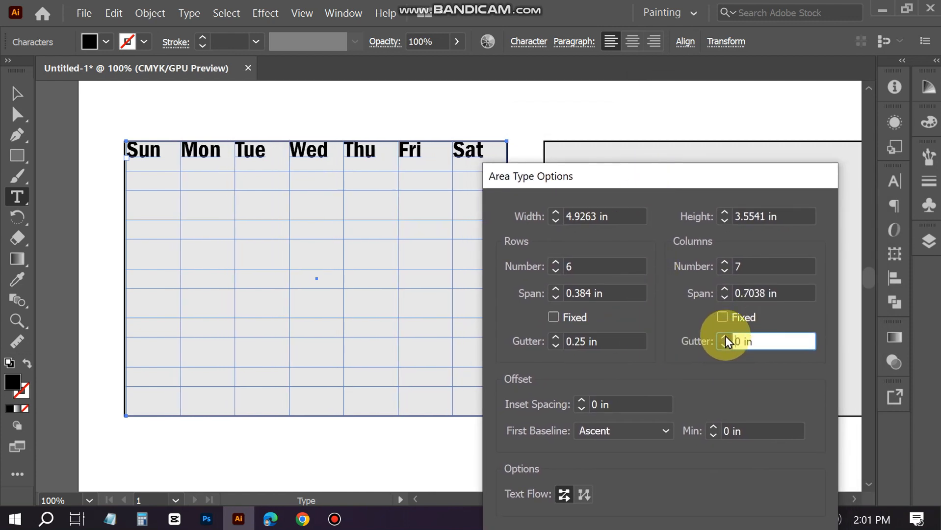
- Try a row gutter of 0.4375 in and return it to 0.25 in
left_click(560, 338)
left_click(560, 338)
left_click(560, 338)
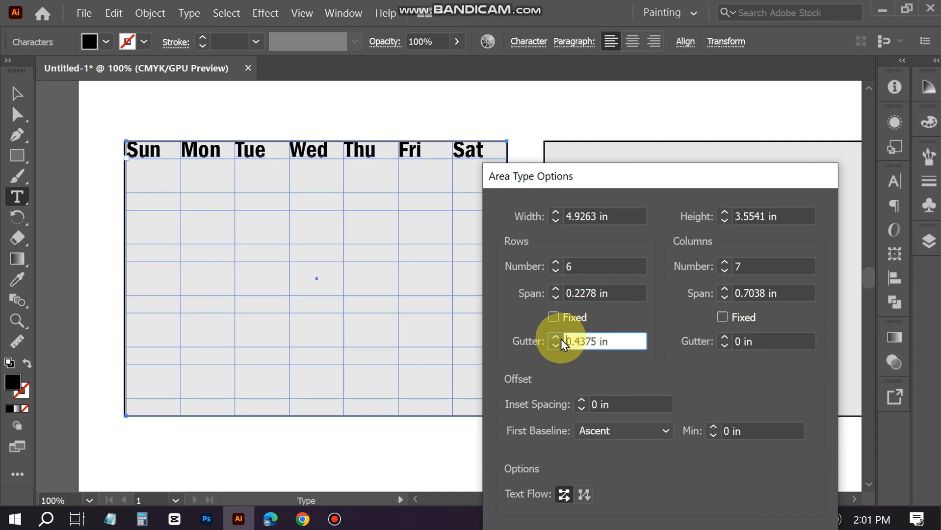
left_click(557, 346)
left_click(555, 335)
left_click(555, 335)
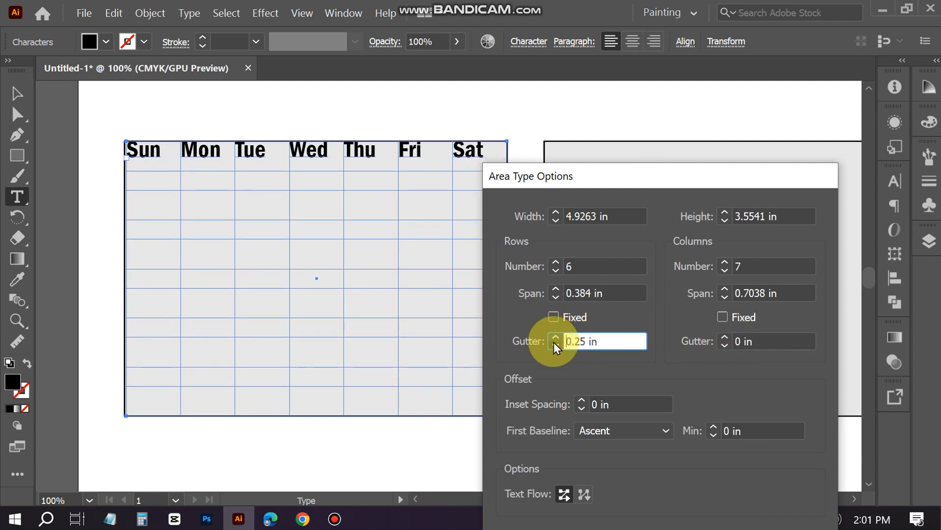
- Set the first baseline offset to Leading and apply the area type options
left_click(662, 432)
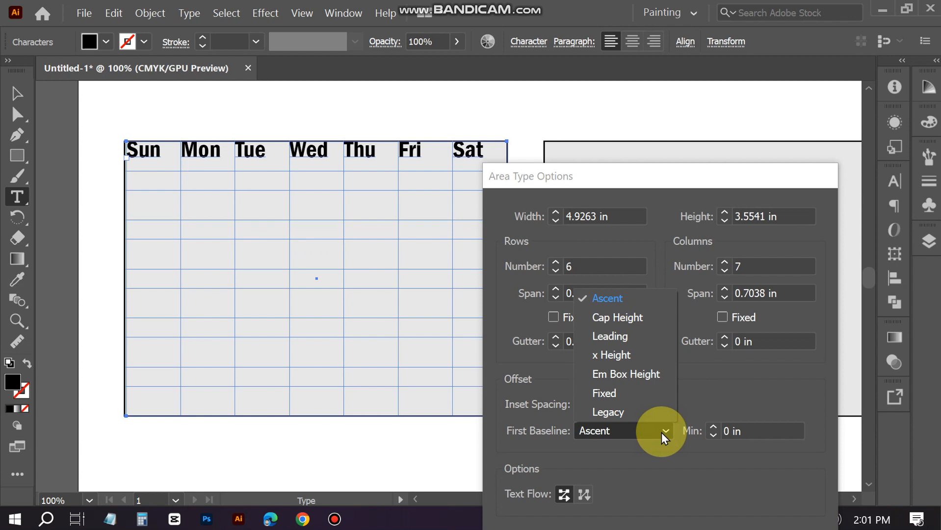
left_click(614, 338)
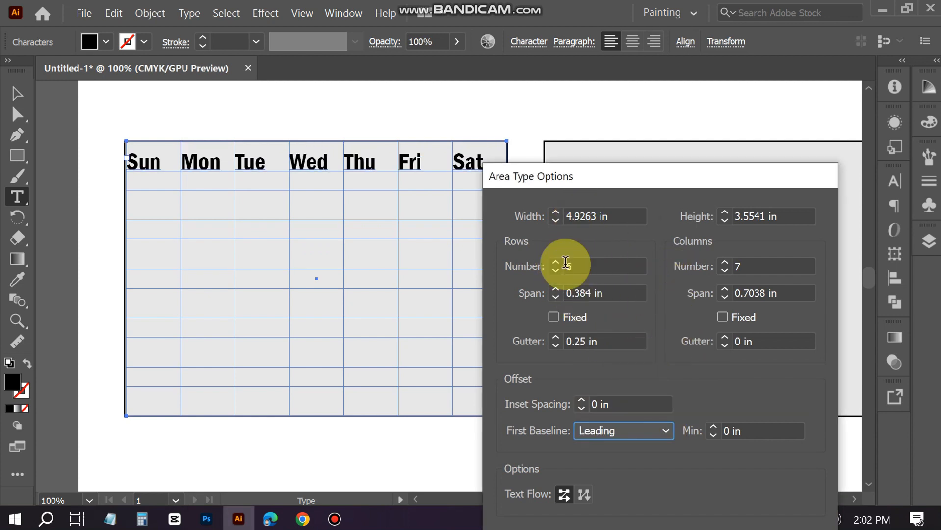
left_click_drag(663, 177, 657, 109)
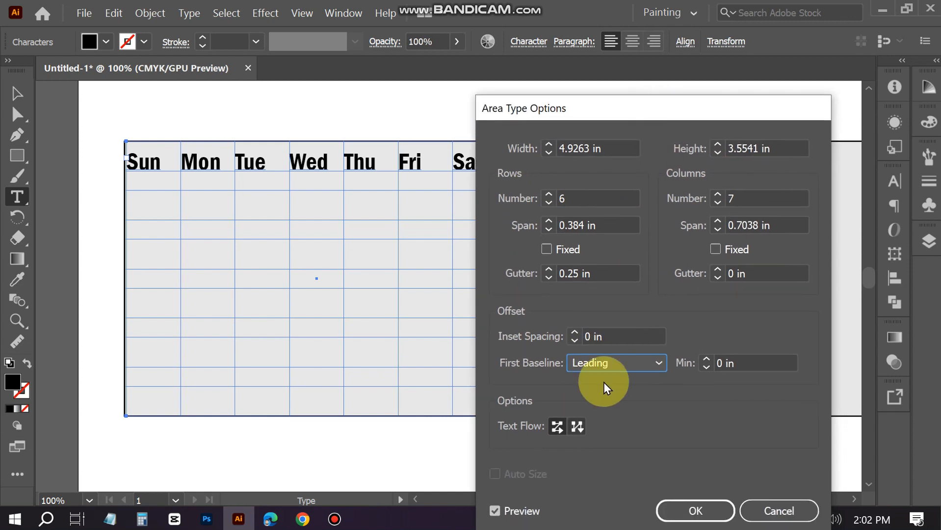
left_click(696, 511)
- Center-align all the weekday names within their columns
left_click(472, 162)
key("ctrl+a")
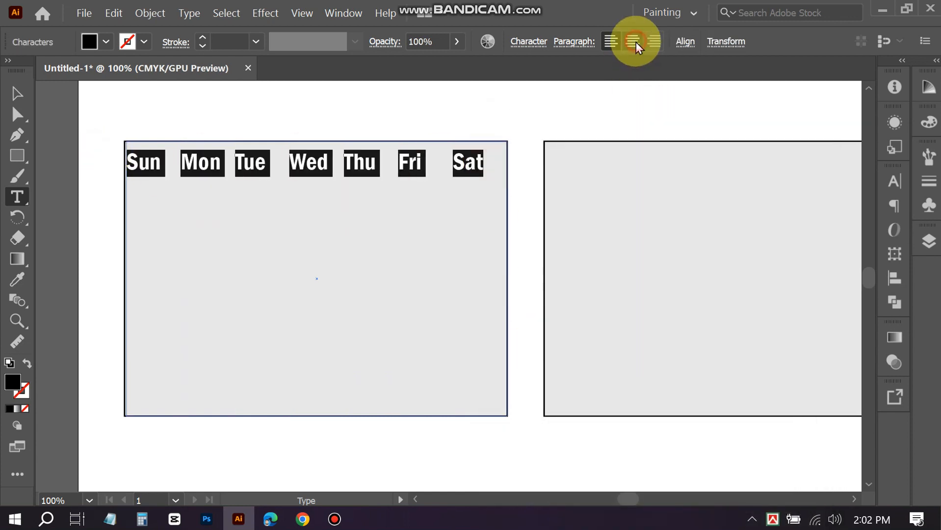
left_click(633, 42)
- Enter the dates 01 to 31 in the cells below the weekday names, with 01 under Mon
left_click(17, 93)
double_click(493, 163)
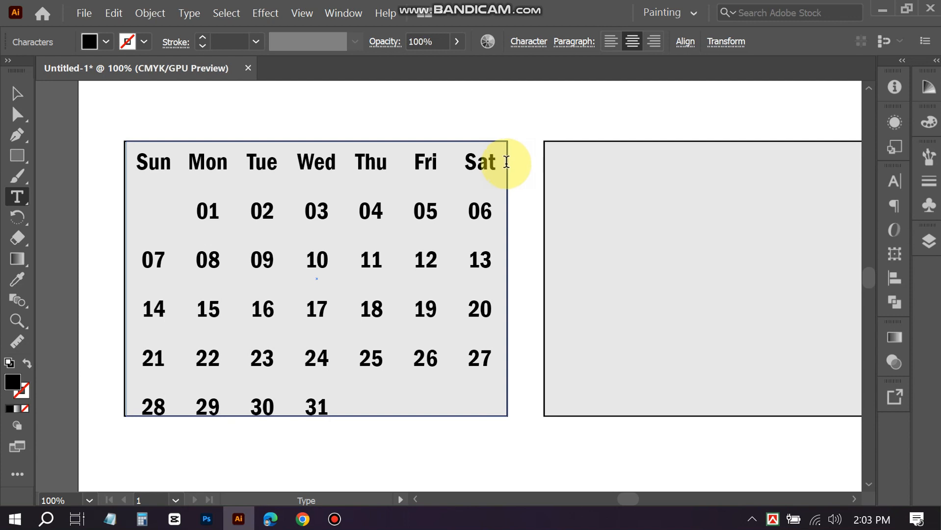
scroll(391, 225, "down", 1)
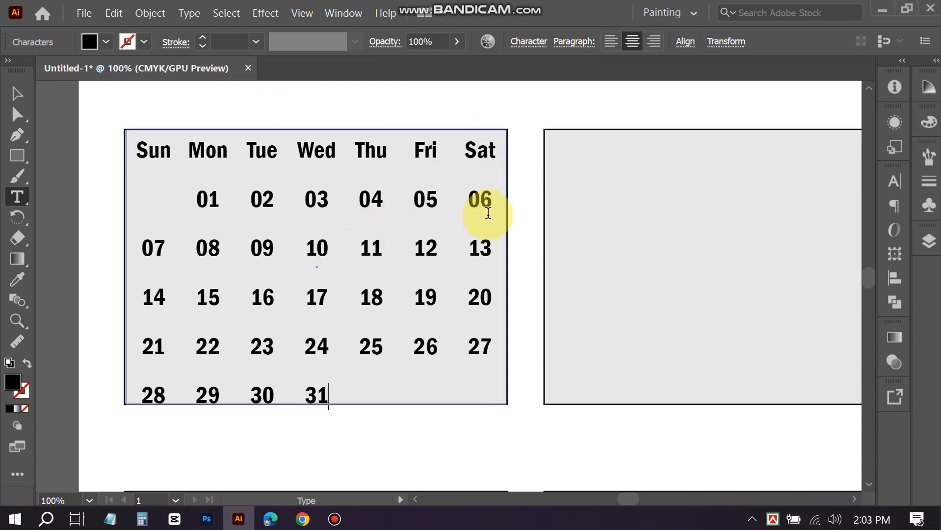
- Copy the first month's text grid onto the other two gray boxes in the first row
scroll(418, 211, "down", 2)
scroll(402, 210, "right", 3)
left_click(18, 96)
scroll(237, 205, "up", 1)
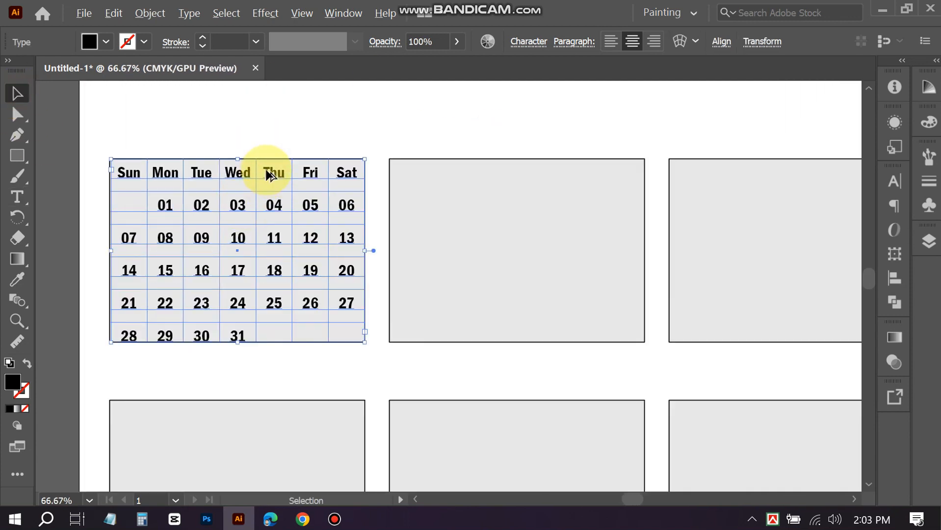
left_click_drag(269, 174, 549, 174)
scroll(550, 172, "down", 3)
key("ctrl+d")
scroll(563, 267, "up", 2)
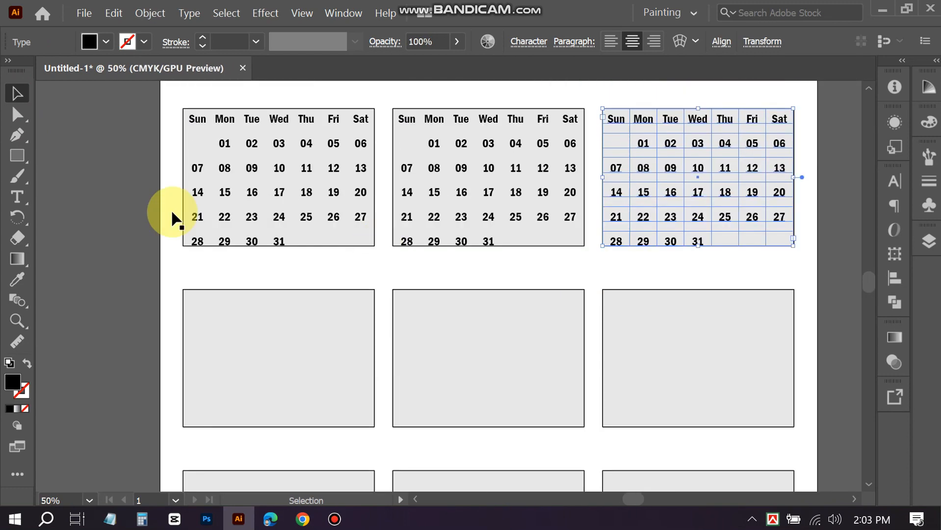
- Copy the first row's three date grids down onto the boxes of the remaining three rows
left_click_drag(172, 212, 744, 195)
left_click_drag(133, 183, 640, 337)
scroll(639, 335, "down", 2)
key("ctrl+d")
key("ctrl+d")
left_click(326, 335)
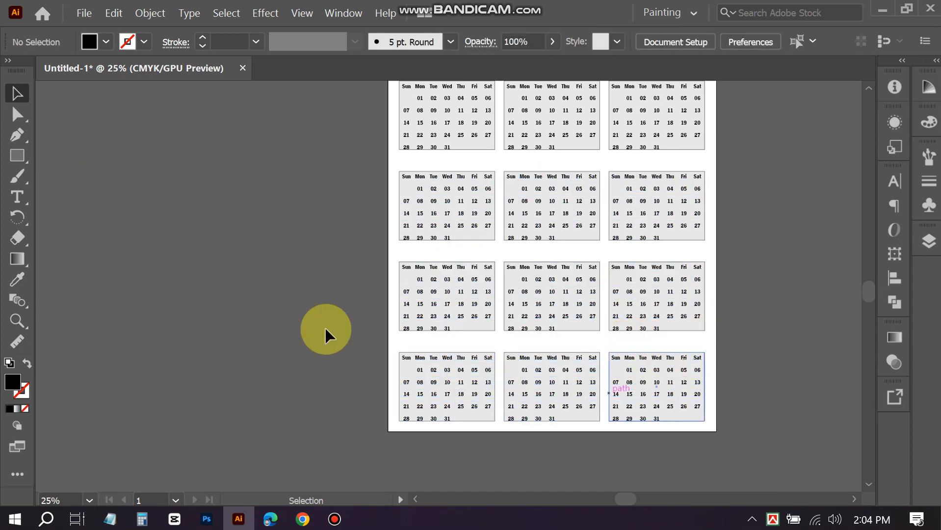
- Hide the group of gray month boxes so only the calendar text shows
scroll(508, 204, "up", 3)
left_click(929, 241)
left_click(874, 376)
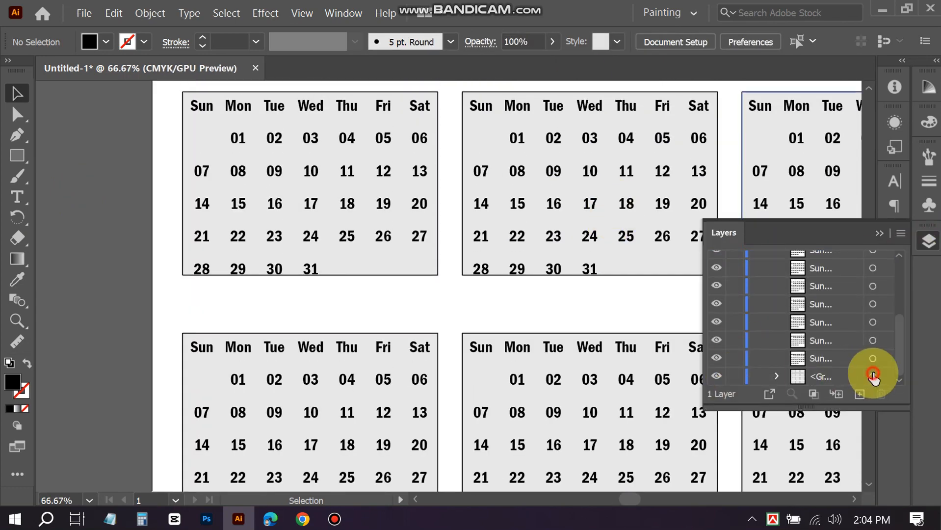
left_click(717, 377)
left_click(880, 233)
- Remove dates 30 and 31 from the second month and shift its dates so 01 falls under Thu
scroll(621, 284, "up", 1)
scroll(621, 284, "right", 3)
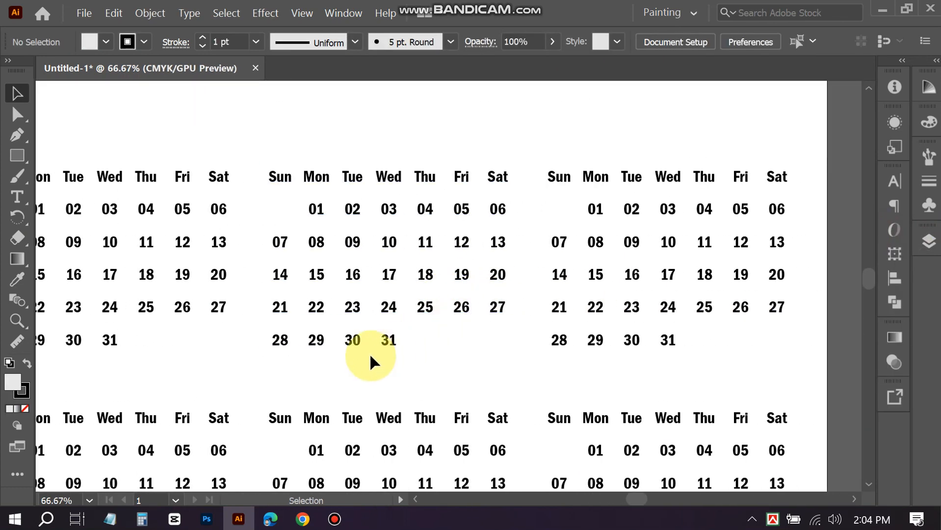
scroll(372, 341, "up", 1)
key("t")
left_click(405, 360)
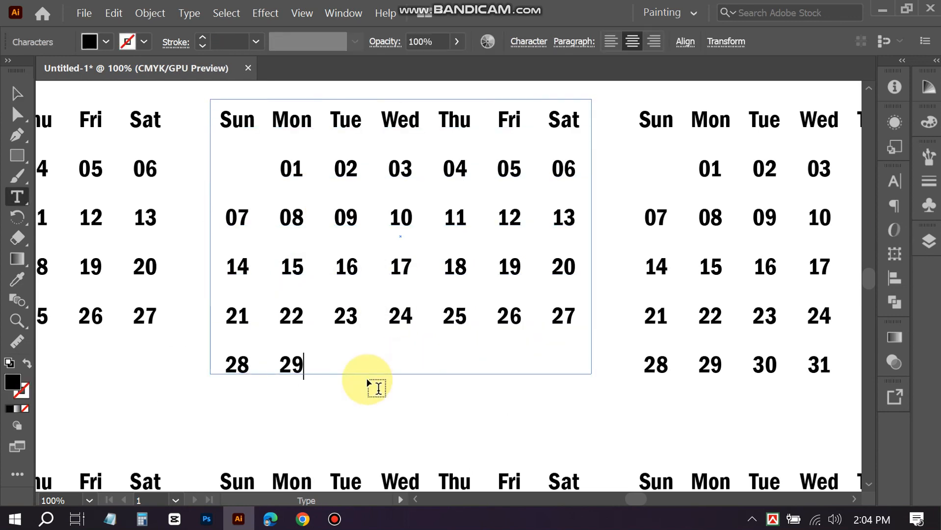
left_click(280, 173)
key("Tab")
key("Tab")
key("Tab")
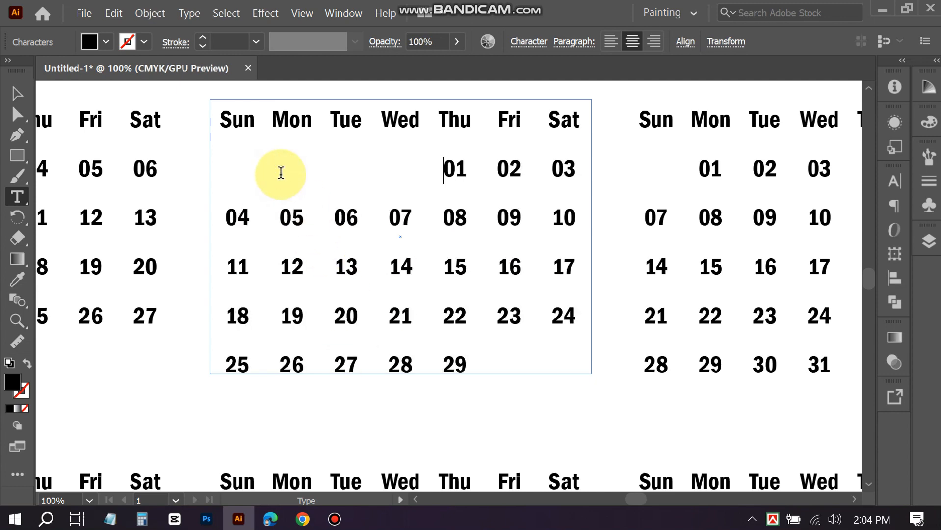
scroll(294, 187, "down", 4)
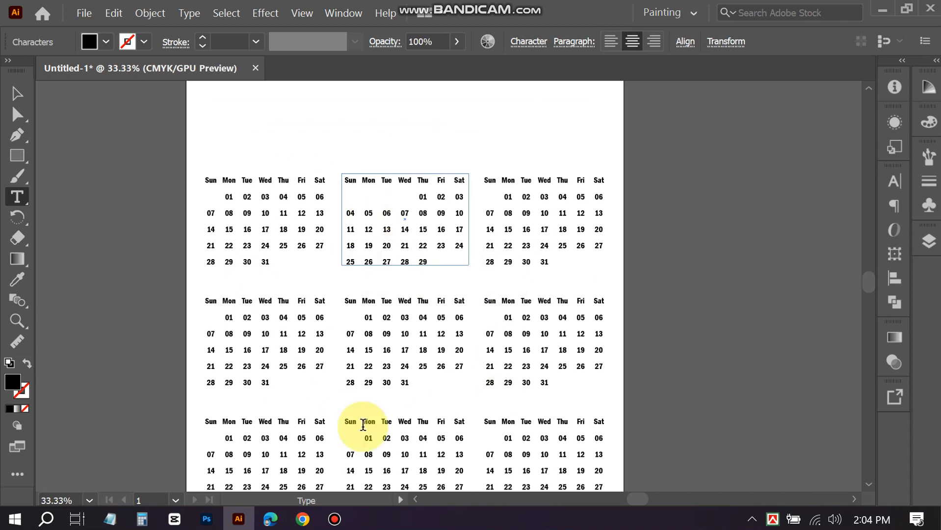
- Color the Fri and Sat headings of the first month red
left_click_drag(328, 163, 382, 164)
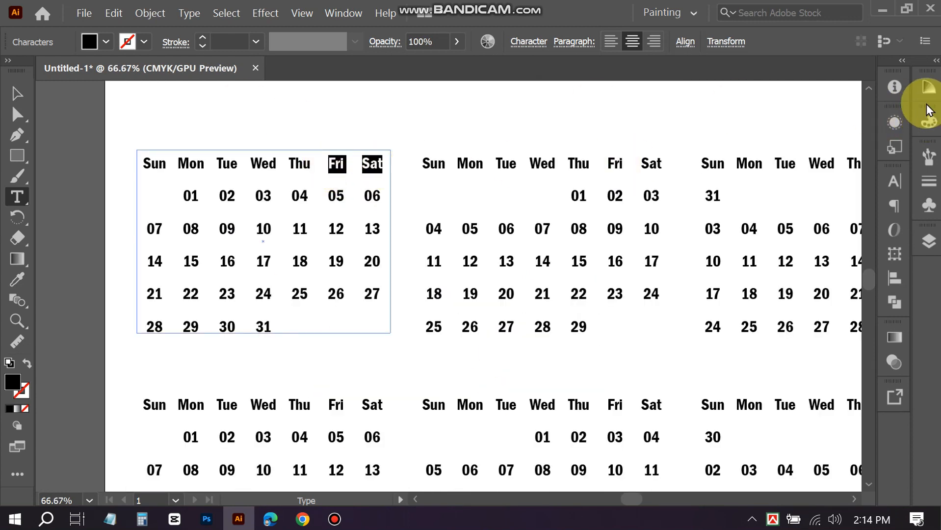
left_click(929, 89)
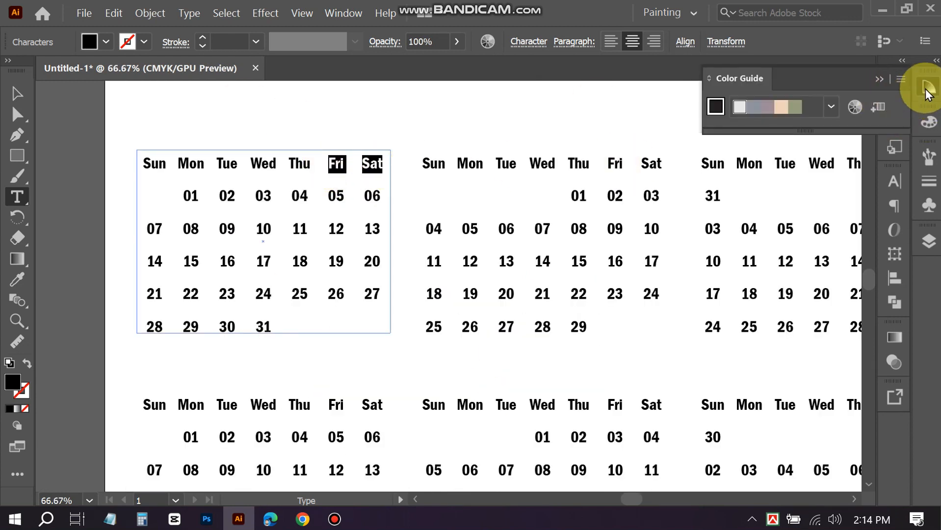
left_click(928, 88)
left_click(87, 48)
left_click(57, 70)
left_click(90, 47)
- Color the first month's Friday and Saturday dates red, row by row
left_click_drag(331, 195, 374, 196)
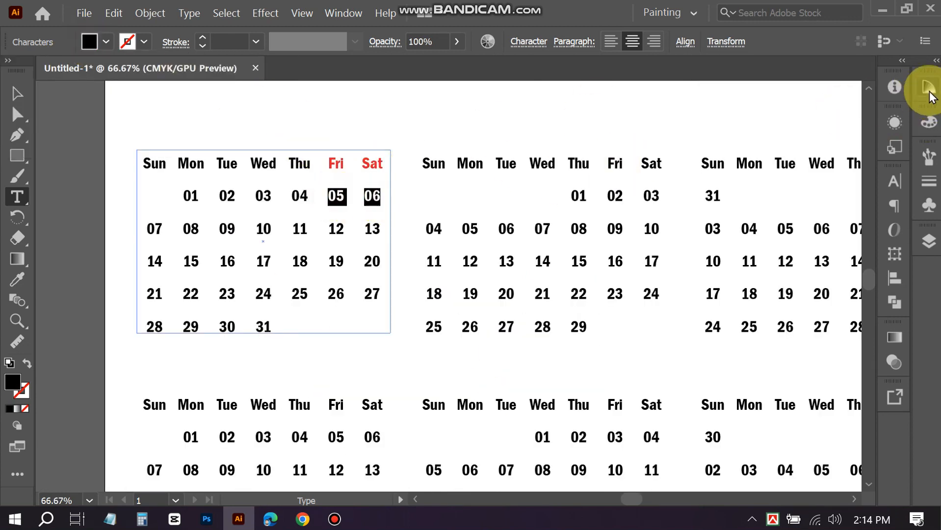
left_click(928, 88)
left_click_drag(721, 78, 504, 232)
left_click(504, 261)
left_click_drag(329, 229, 384, 235)
left_click(505, 261)
left_click_drag(328, 262, 370, 262)
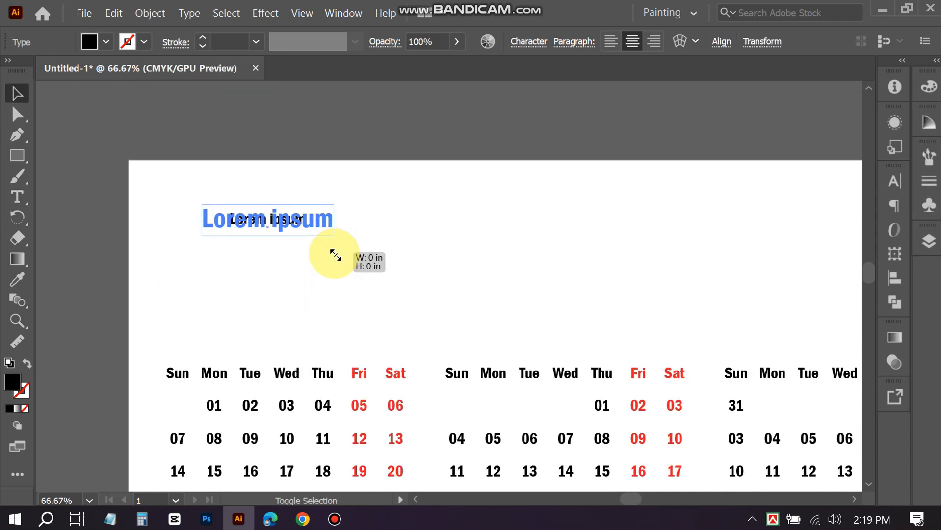
- Place the placeholder text above the first month and replace it with JANUARY
left_click_drag(332, 255, 265, 325)
triple_click(264, 320)
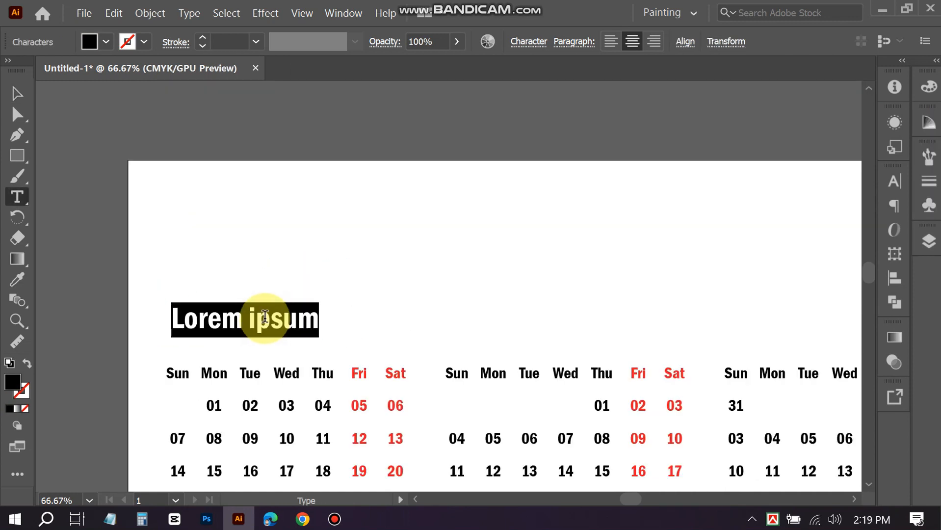
type("JANUARY")
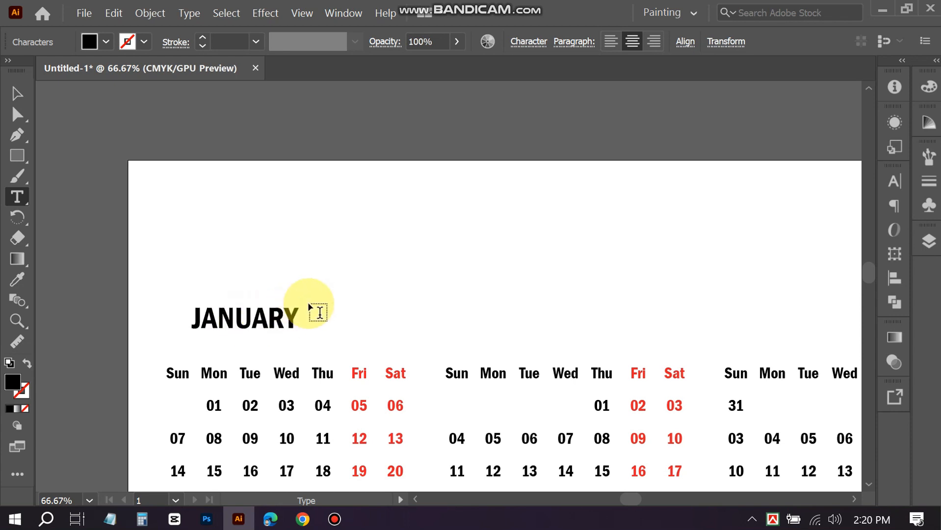
- Change the font of the JANUARY title to Bernard MT Condensed
double_click(189, 315)
left_click(895, 180)
left_click(766, 199)
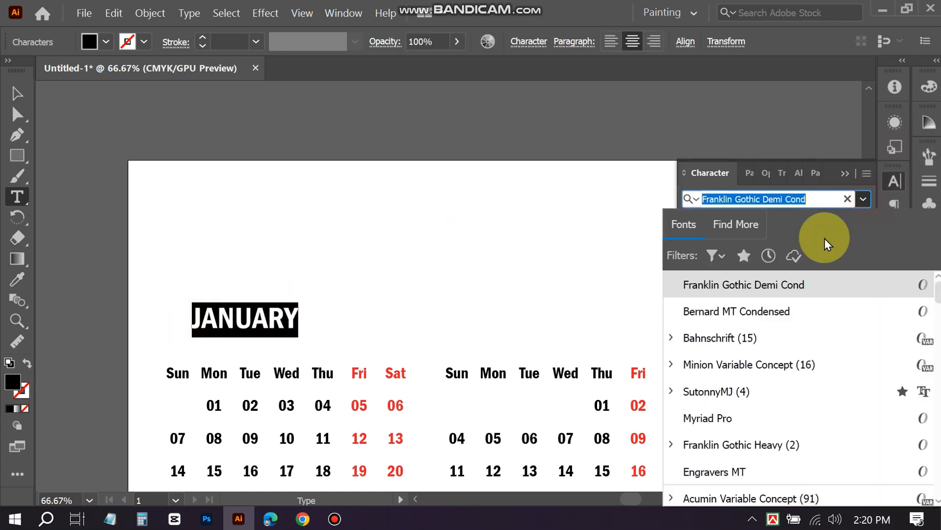
left_click(786, 311)
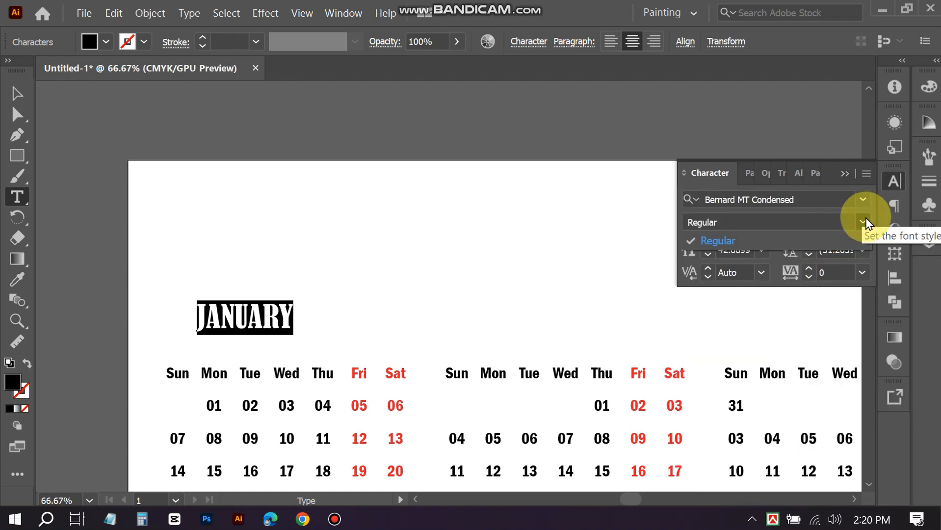
- Enlarge the JANUARY title and position it just above the first month's weekday names
scroll(442, 147, "down", 3)
left_click(17, 93)
left_click_drag(294, 217, 331, 223)
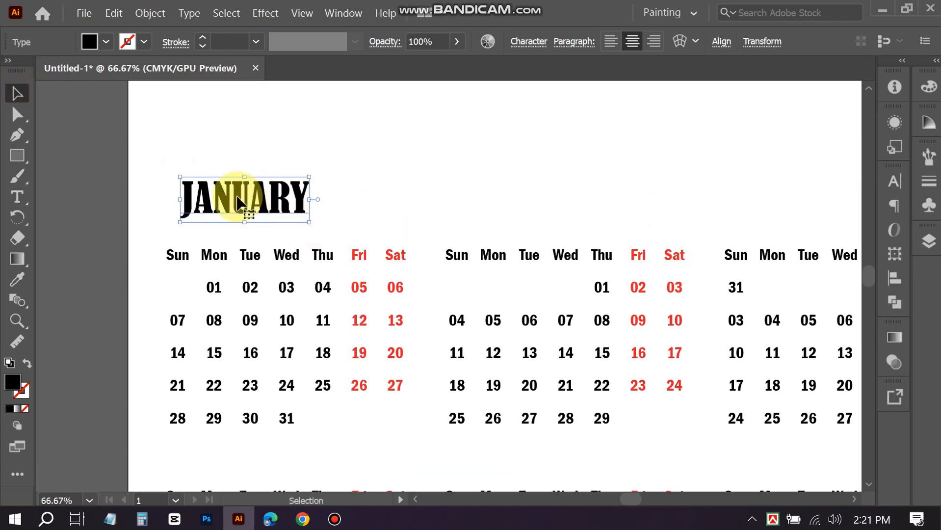
mouse_move(239, 205)
left_mouse_down()
mouse_move(206, 410)
mouse_move(230, 203)
left_mouse_up()
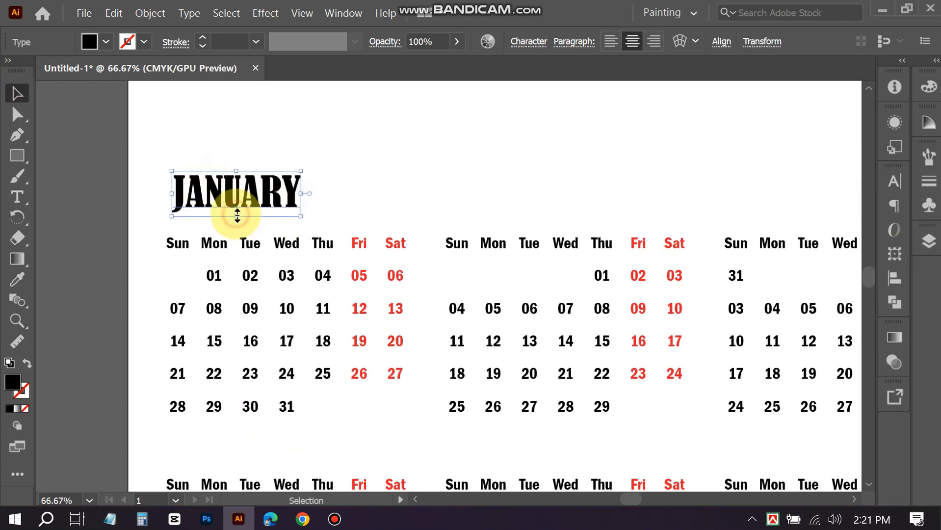
- Draw a black rectangle in the empty area above the JANUARY title
scroll(84, 185, "up", 3)
key("m")
left_click_drag(267, 164, 402, 218)
scroll(396, 219, "up", 2)
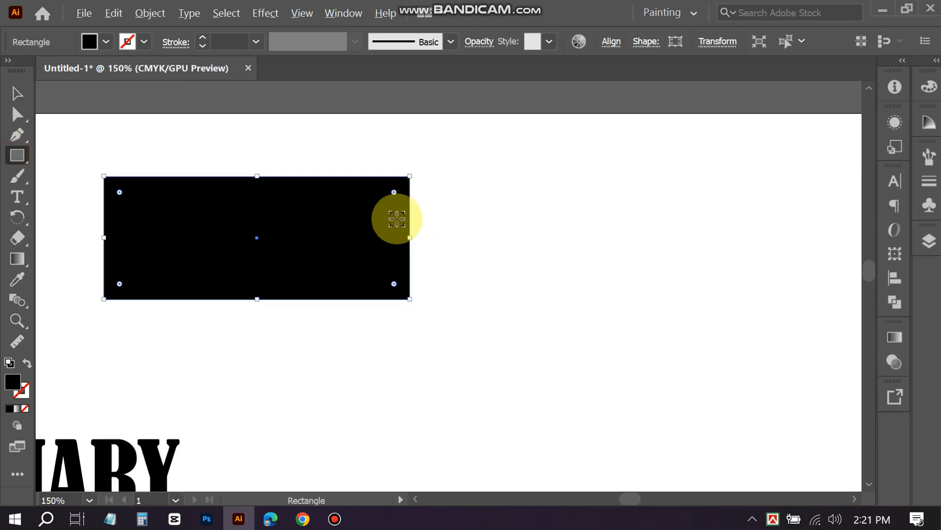
scroll(397, 219, "left", 3)
- Cut the black rectangle into seven wavy pieces with freehand Knife strokes
right_click(21, 202)
right_click(12, 161)
right_click(19, 119)
left_click(19, 138)
right_click(19, 138)
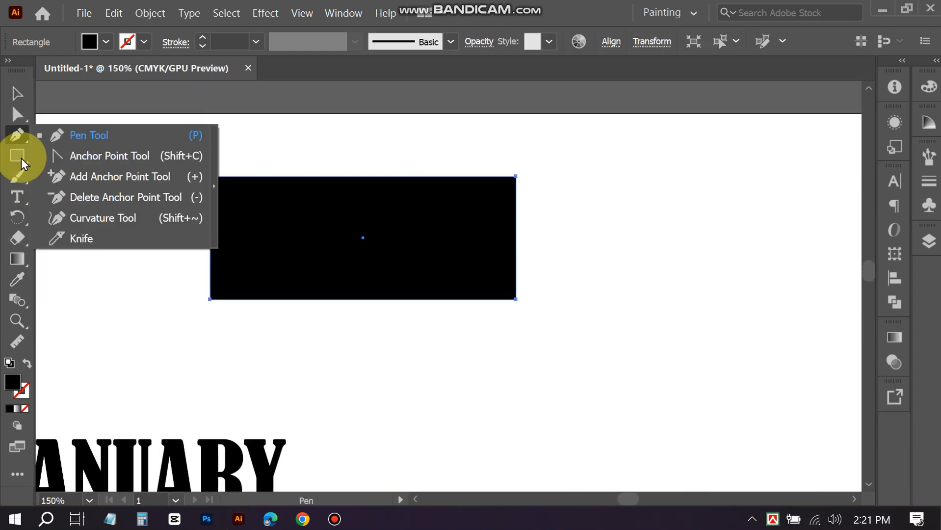
left_click(81, 239)
mouse_move(218, 219)
left_mouse_down()
mouse_move(284, 172)
mouse_move(231, 301)
mouse_move(462, 311)
mouse_move(496, 162)
left_mouse_up()
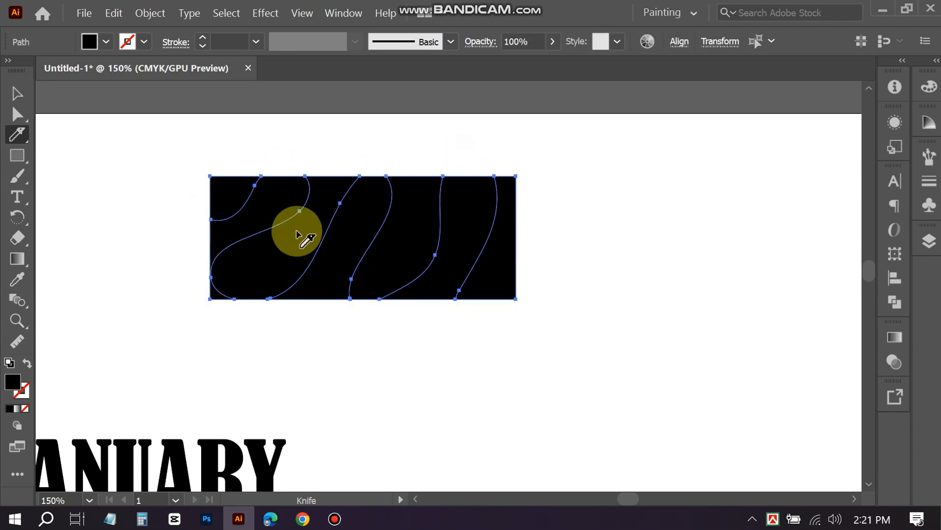
- Turn the cut rectangle into a Live Paint group and fill its third piece from the right with dark green
right_click(17, 300)
left_click(63, 320)
left_click(929, 86)
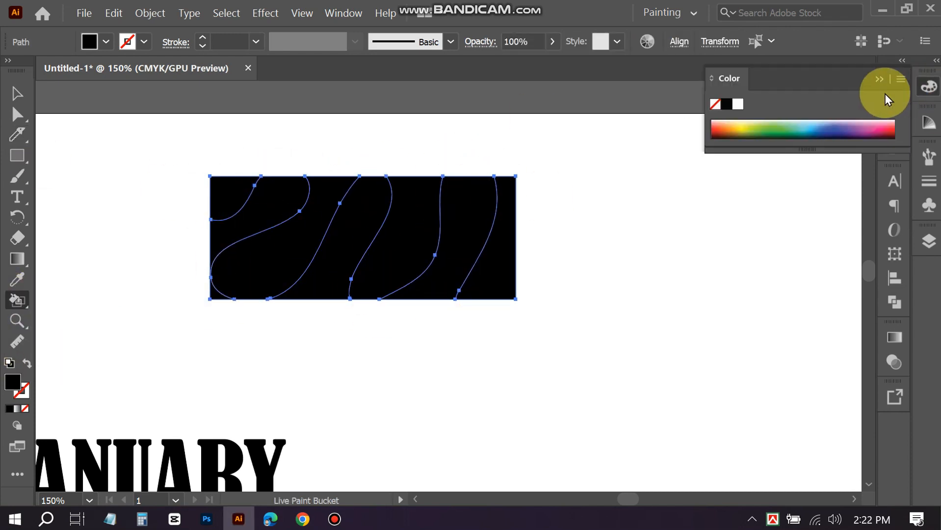
left_click(881, 79)
left_click(104, 43)
left_click(15, 300)
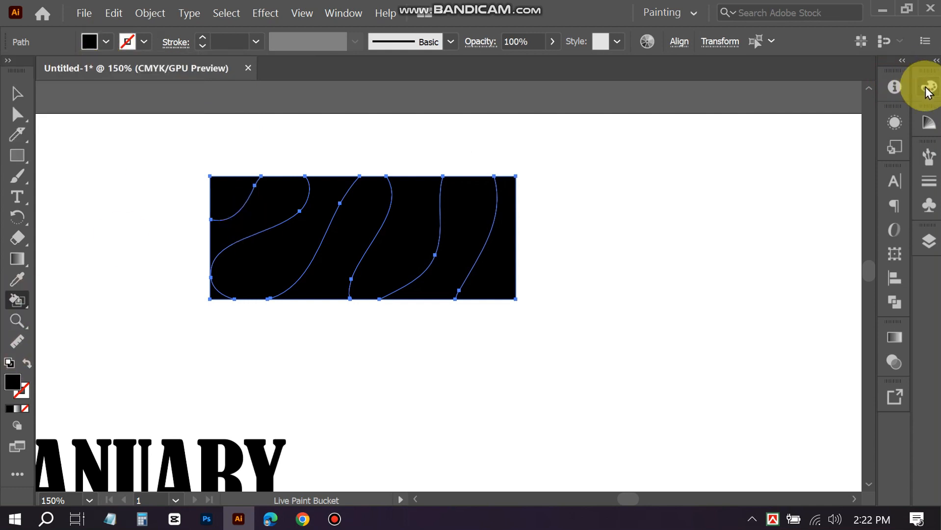
left_click(928, 89)
left_click(762, 136)
left_click(428, 248)
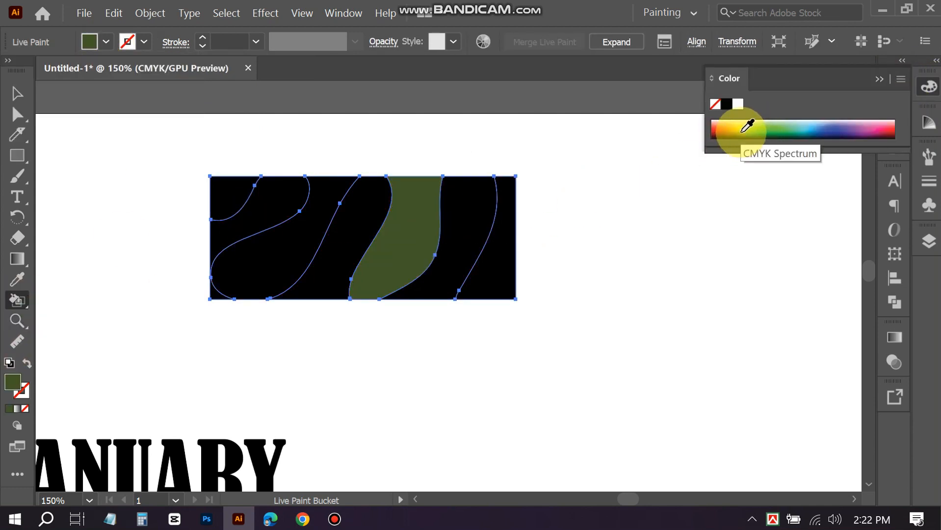
- Fill the two rightmost pieces of the rectangle with teal and purple
left_click(806, 130)
left_click(471, 235)
left_click(849, 126)
left_click(503, 246)
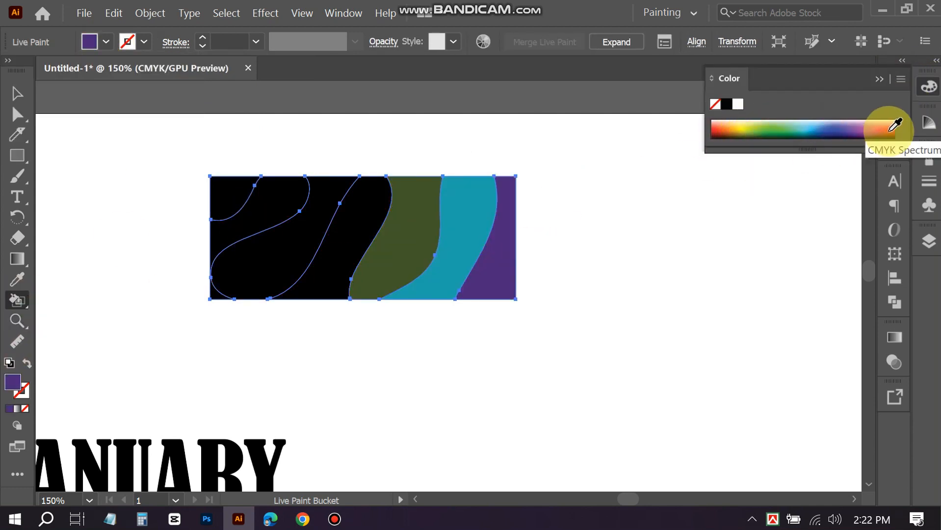
- Fill the rectangle's remaining pieces, from right to left, with light green, orange, yellow and navy blue
left_click(751, 128)
left_click(351, 236)
left_click(725, 129)
left_click(311, 233)
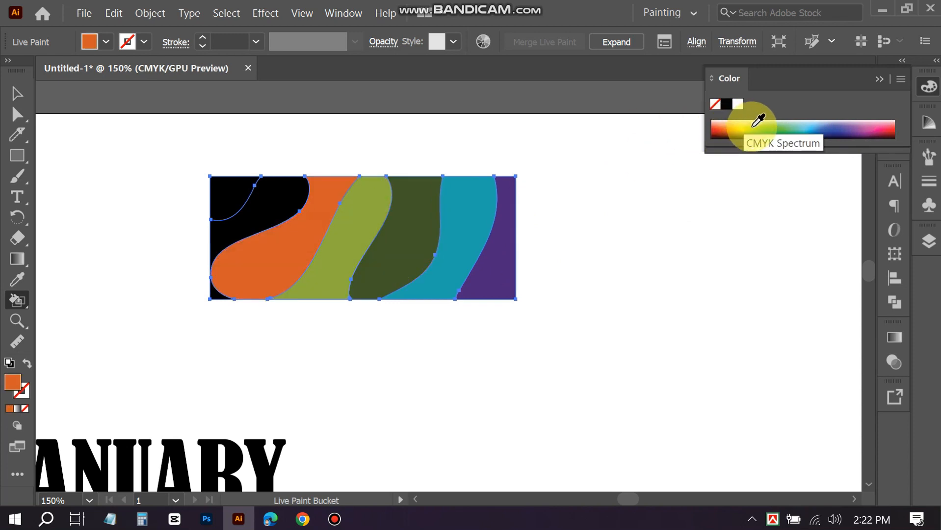
left_click(754, 126)
left_click(221, 287)
left_click(891, 129)
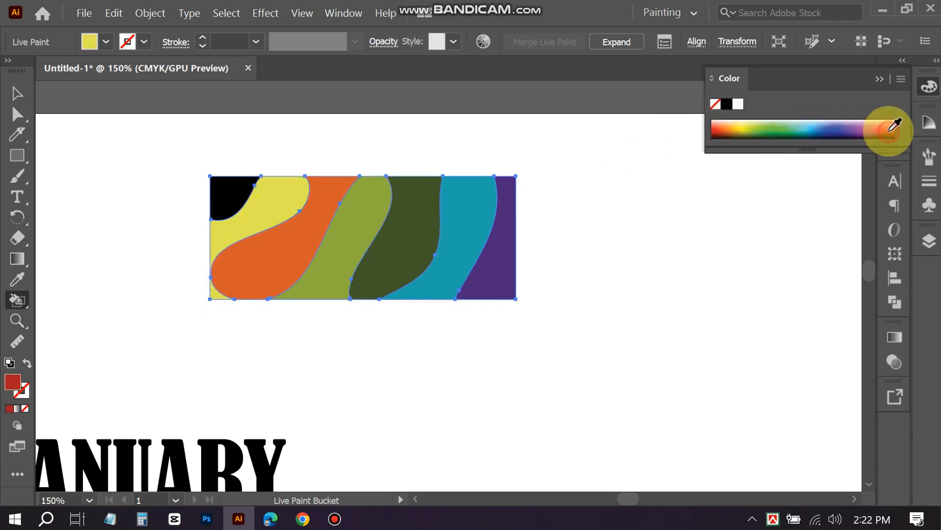
left_click(826, 128)
left_click(241, 198)
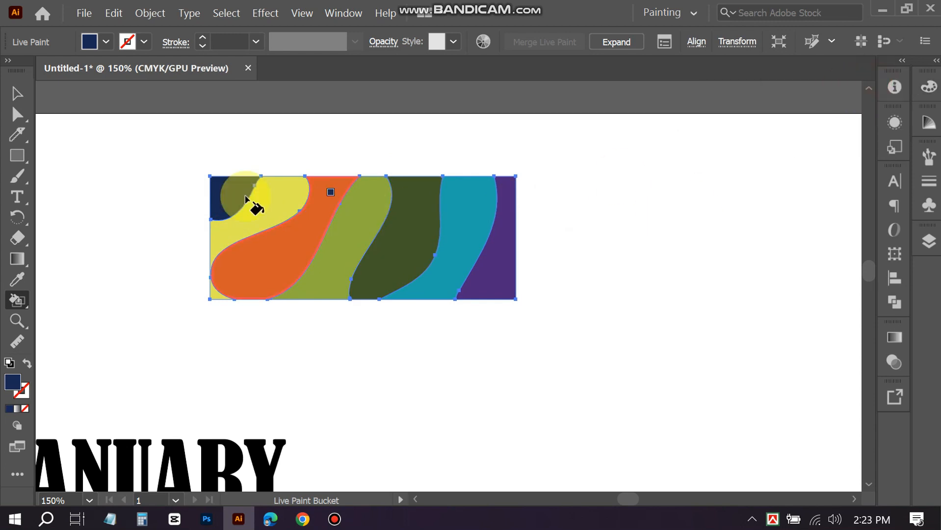
left_click(18, 114)
left_click(152, 112)
left_click(283, 277)
scroll(285, 279, "down", 3)
scroll(320, 287, "left", 3)
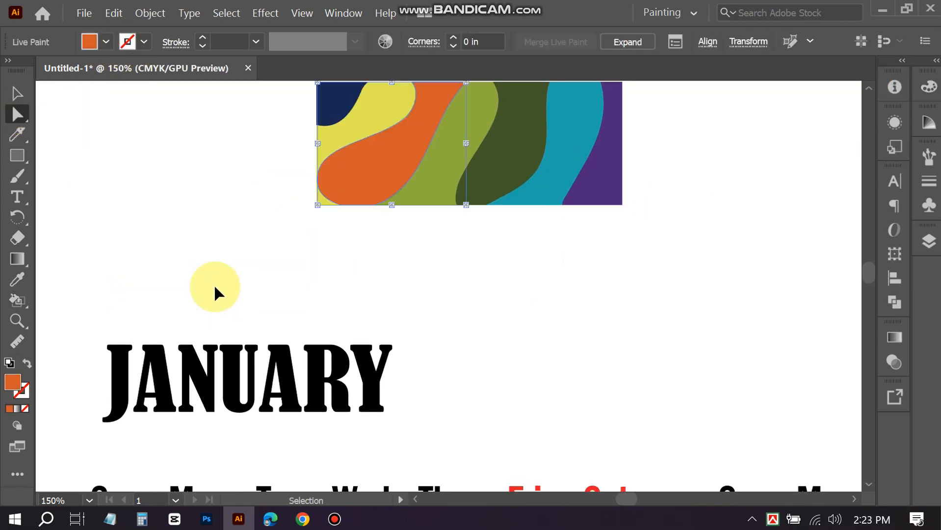
left_click(600, 268)
scroll(292, 89, "up", 8)
scroll(292, 89, "down", 7)
- Bring the JANUARY title to the front and place it over the multicolored rectangle
left_click_drag(293, 90, 642, 251)
left_click_drag(332, 394, 538, 290)
right_click(523, 311)
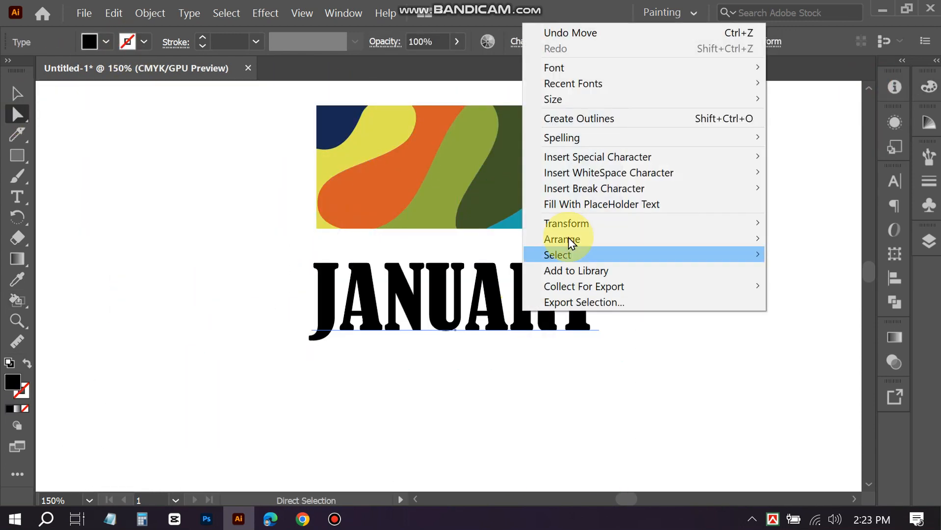
mouse_move(565, 238)
left_click(431, 237)
left_click_drag(441, 297, 454, 163)
left_click(467, 222)
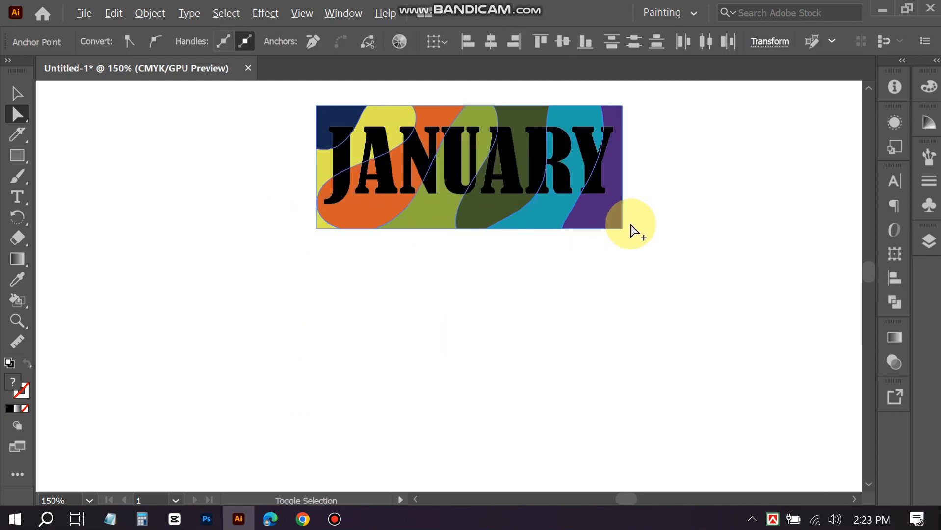
- Shrink the multicolored rectangle to about the width of the JANUARY title
left_click(18, 93)
left_click(347, 278)
left_click(339, 124)
left_click_drag(622, 229, 615, 225)
- Center the JANUARY title and the multicolored rectangle on each other horizontally and vertically
left_click(520, 189, "shift")
scroll(807, 225, "up", 2)
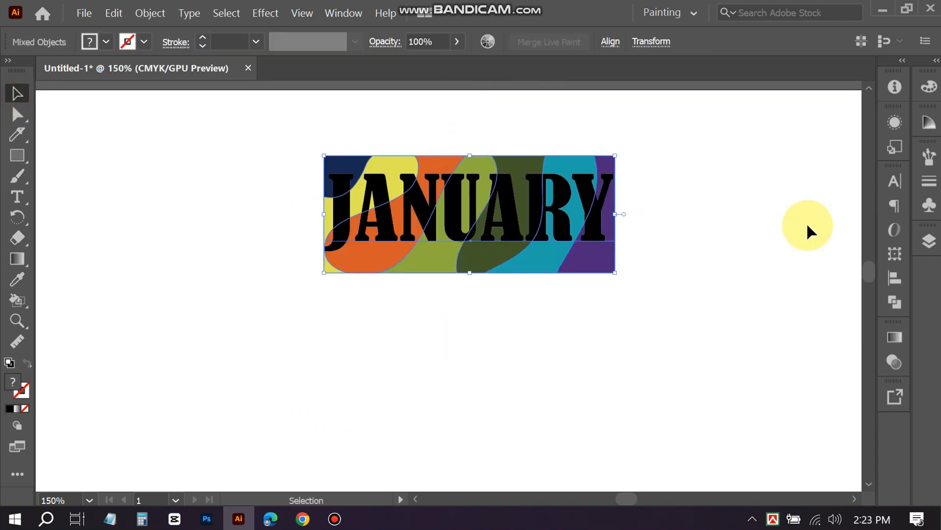
left_click(894, 278)
left_click(723, 220)
left_click(831, 220)
left_click(895, 278)
left_click(644, 325)
- Try a Knife cut across the upper-left corner of the multicolored rectangle
left_click(432, 226)
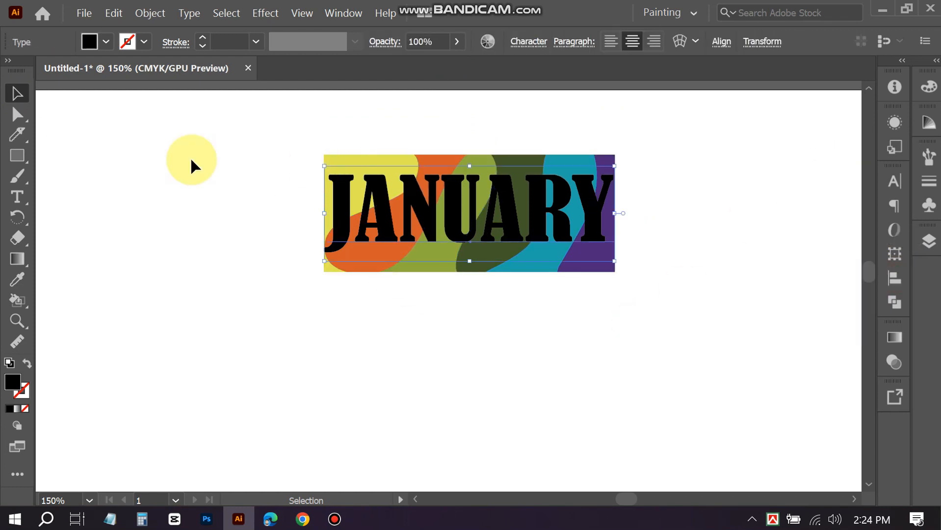
left_click(17, 115)
left_click(17, 135)
mouse_move(349, 149)
left_mouse_down()
mouse_move(324, 177)
mouse_move(300, 181)
left_mouse_up()
left_click(17, 93)
- Fill the multicolored rectangle's upper-left corner region with black using the Live Paint Bucket, and pick a green fill
left_click(356, 161)
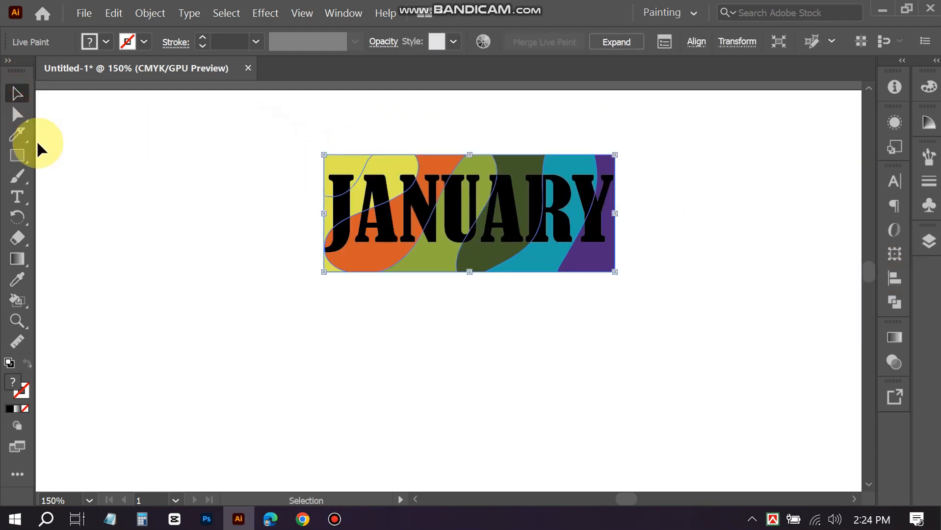
left_click(10, 408)
left_click(17, 301)
left_click(341, 165)
left_click(929, 86)
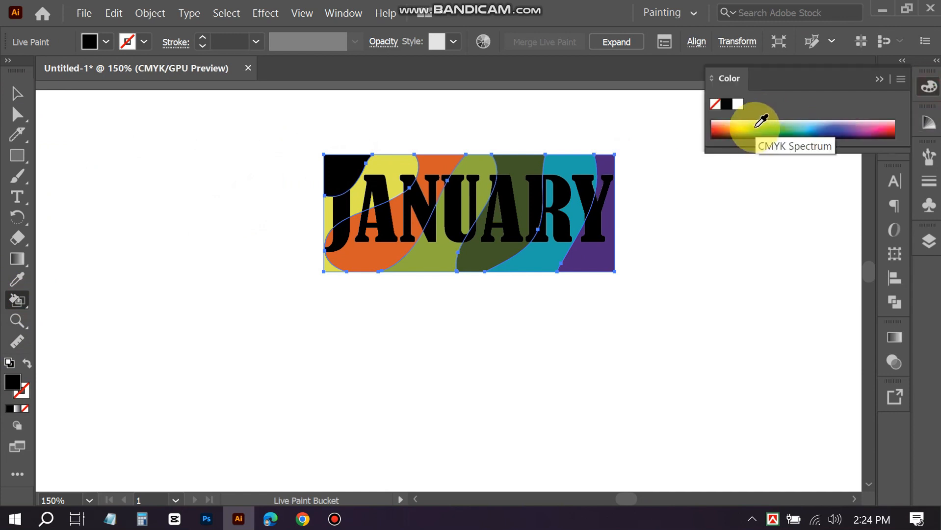
left_click(827, 129)
left_click(758, 130)
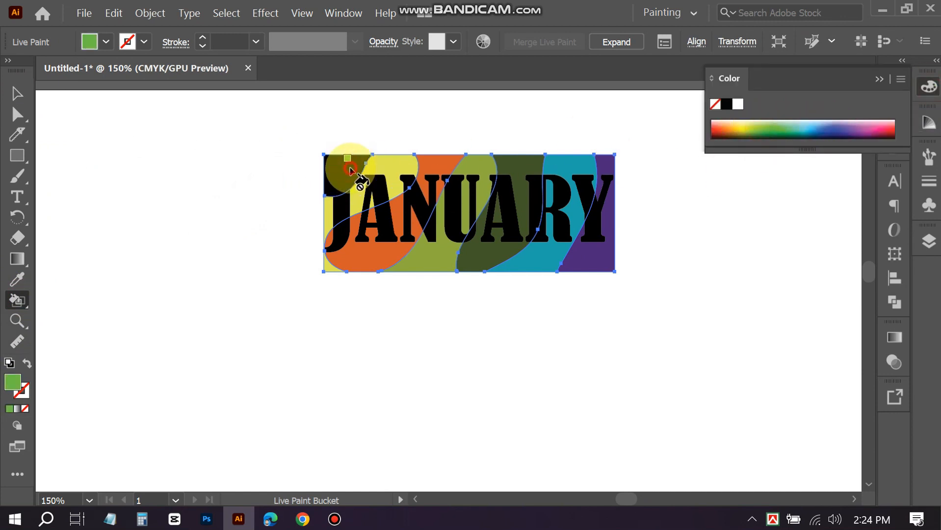
- Move the multicolored rectangle below the JANUARY title and fill its upper-left corner region with blue
left_click(17, 94)
left_click_drag(432, 264, 408, 400)
left_click(17, 300)
left_click(826, 129)
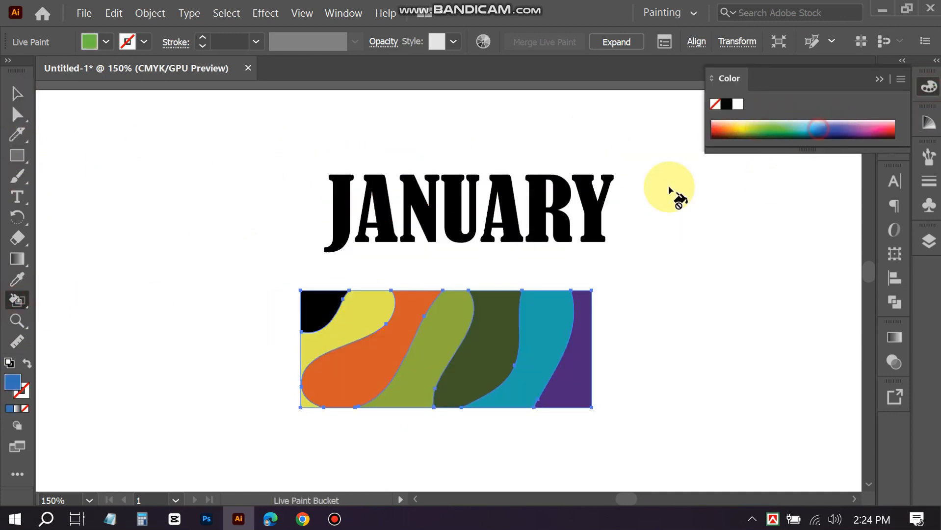
left_click(321, 308)
- Center the JANUARY title and the recolored rectangle on each other horizontally and vertically
left_click(880, 79)
left_click(17, 93)
left_click(454, 207, "shift")
left_click(882, 288)
left_click(722, 219)
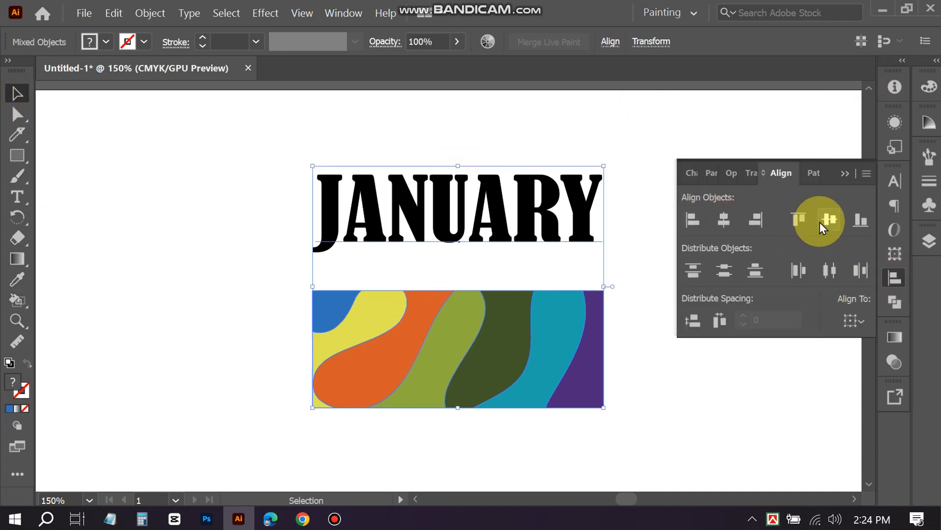
left_click(828, 219)
- Clip the multicolored rectangle to the JANUARY title with a clipping mask and place it above the first month's weekday row
right_click(541, 275)
left_click(588, 374)
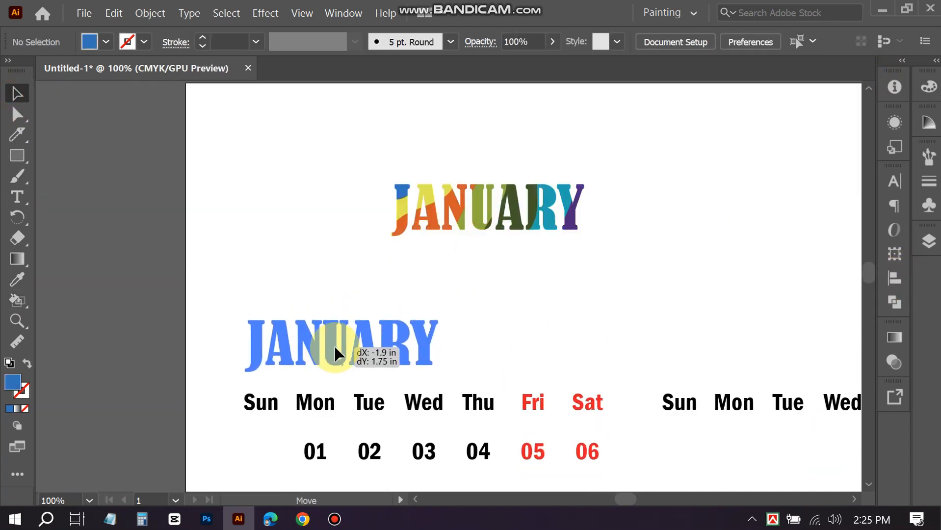
left_click_drag(406, 202, 378, 212)
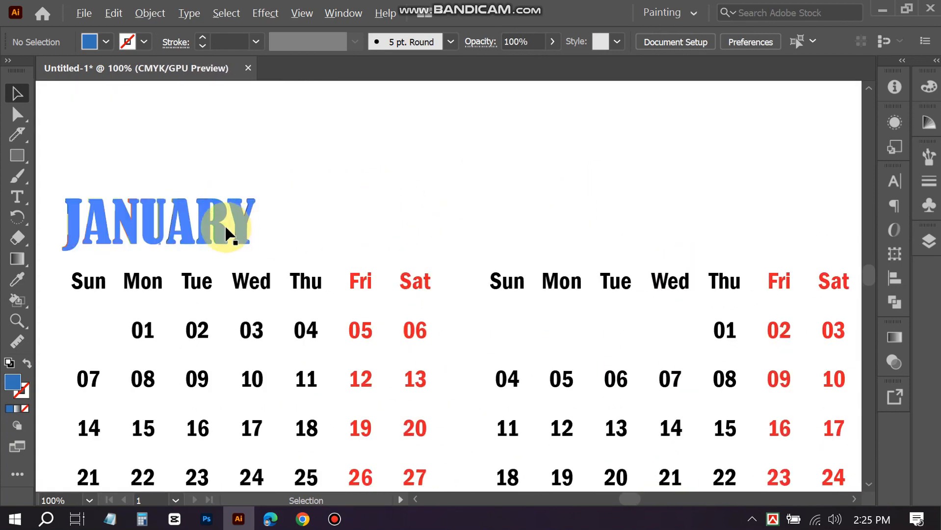
- Try copying the multicolored JANUARY title to above the second month's dates, and undo the copy
left_click_drag(231, 235, 652, 221)
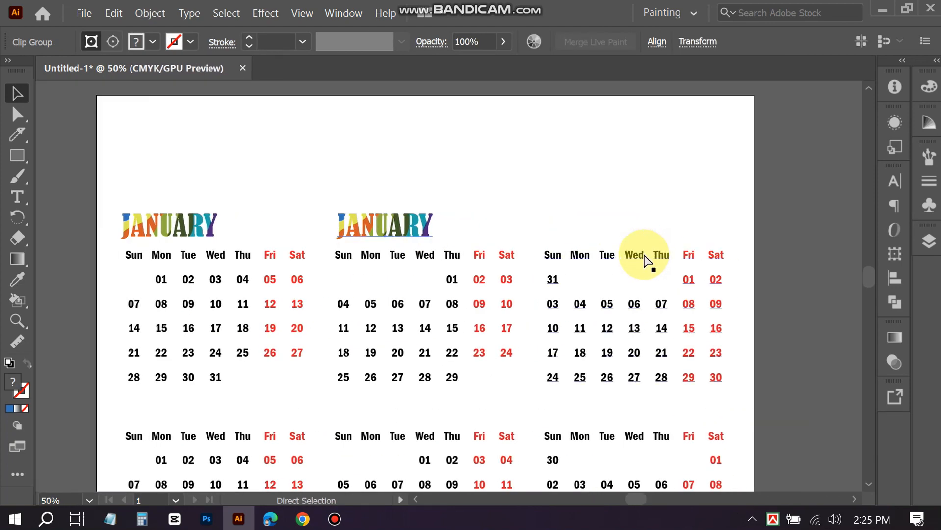
key("ctrl+z")
key("ctrl+z")
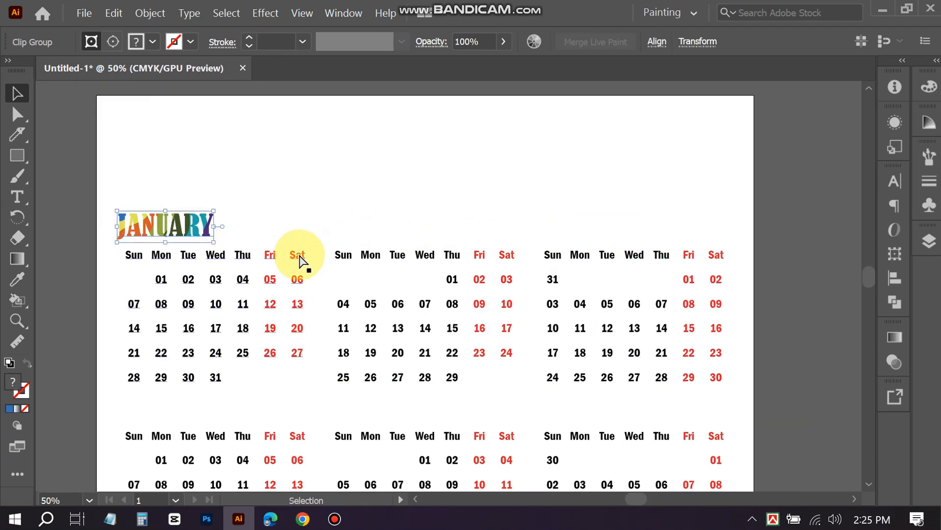
key("ctrl+z")
key("ctrl+z")
key("ctrl+shift+z")
key("ctrl+shift+z")
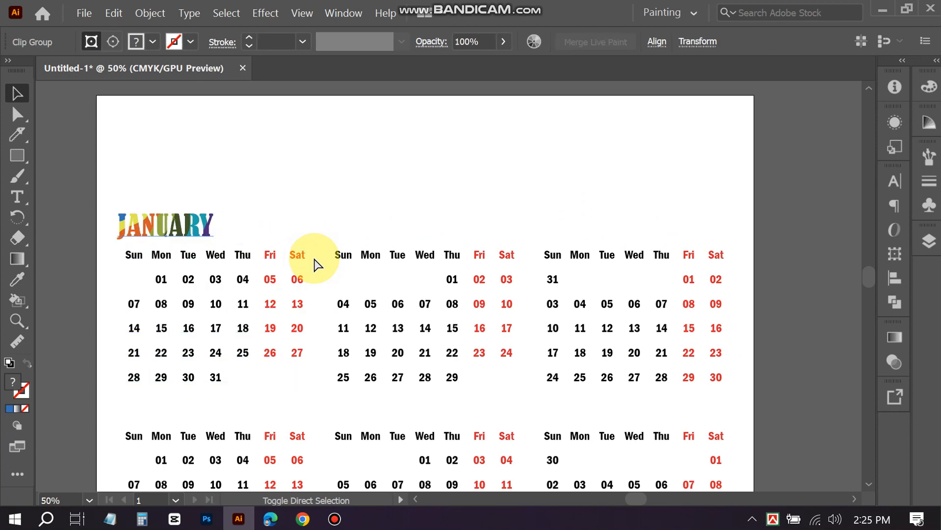
- Release the clipping mask of the multicolored JANUARY title
scroll(148, 236, "up", 4)
left_click_drag(116, 202, 165, 210)
scroll(165, 210, "left", 1)
scroll(166, 210, "left", 3)
scroll(166, 210, "up", 1)
left_click_drag(224, 217, 216, 216)
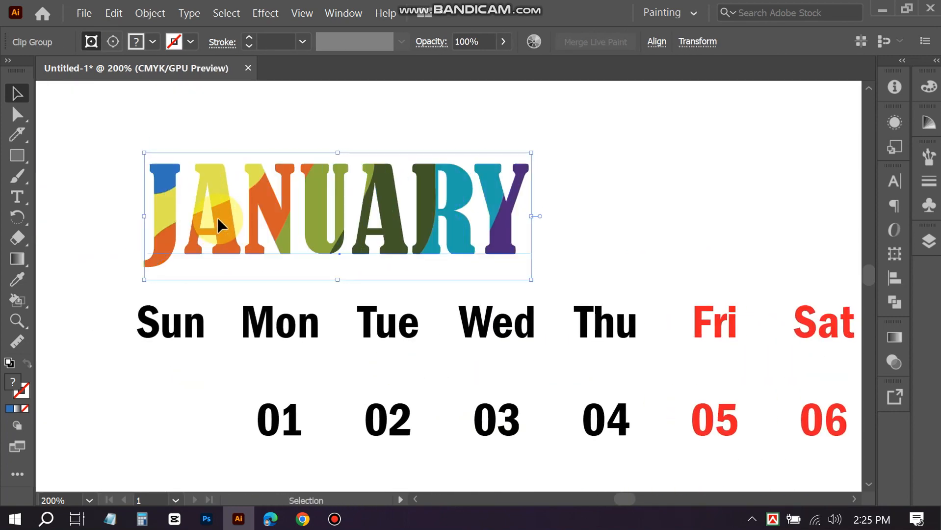
right_click(217, 216)
left_click(303, 333)
- Select the multicolored rectangle behind the JANUARY title and move it to the right, mostly off the text
left_click(557, 274)
left_click(500, 247)
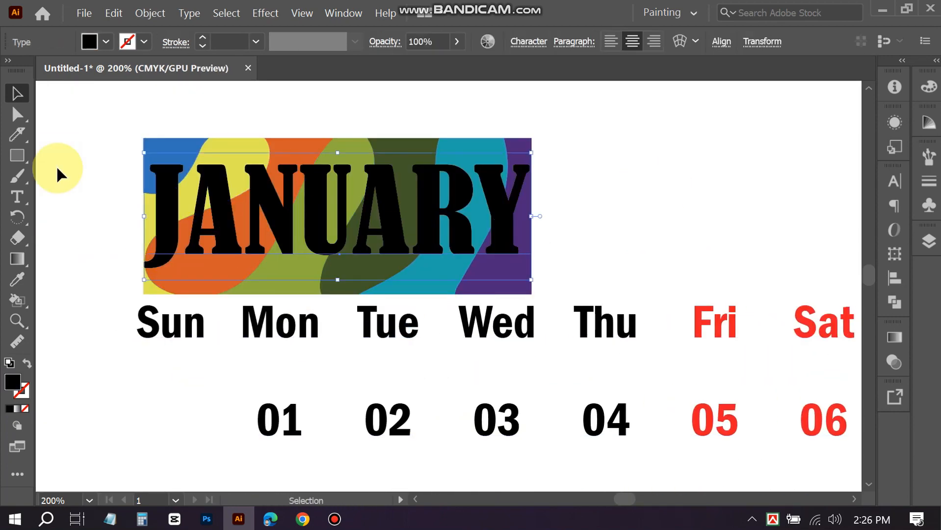
left_click(556, 281)
left_click(504, 275)
left_click(16, 301)
left_click(893, 147)
left_click(863, 127)
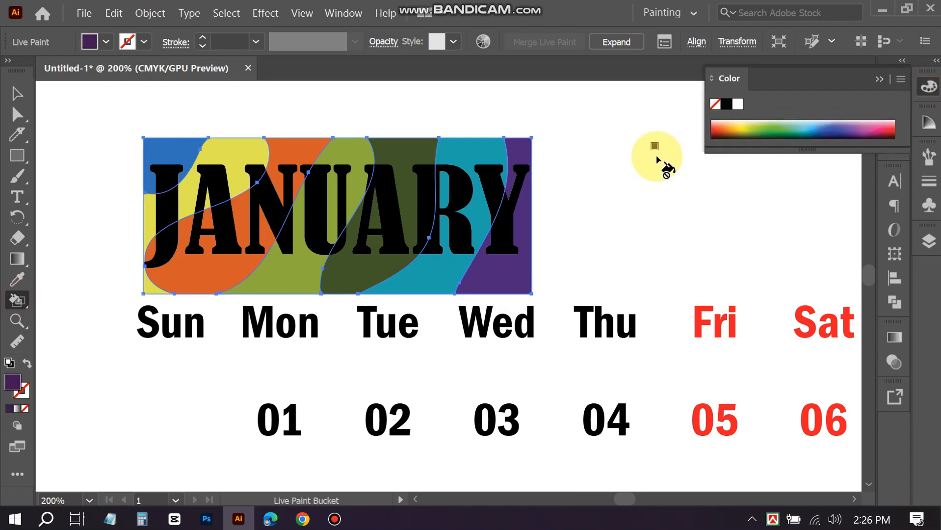
left_click(25, 114)
mouse_move(328, 147)
left_mouse_down()
mouse_move(528, 118)
mouse_move(647, 136)
left_mouse_up()
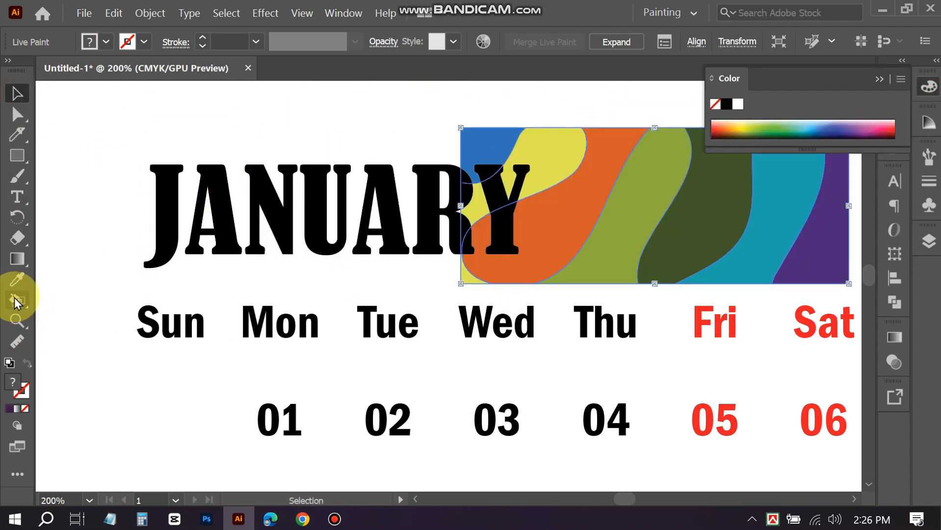
- Fill the large yellow wave of the multicolored rectangle with black using the Live Paint Bucket
left_click(17, 300)
left_click(550, 164)
left_click(895, 138)
left_click(551, 162)
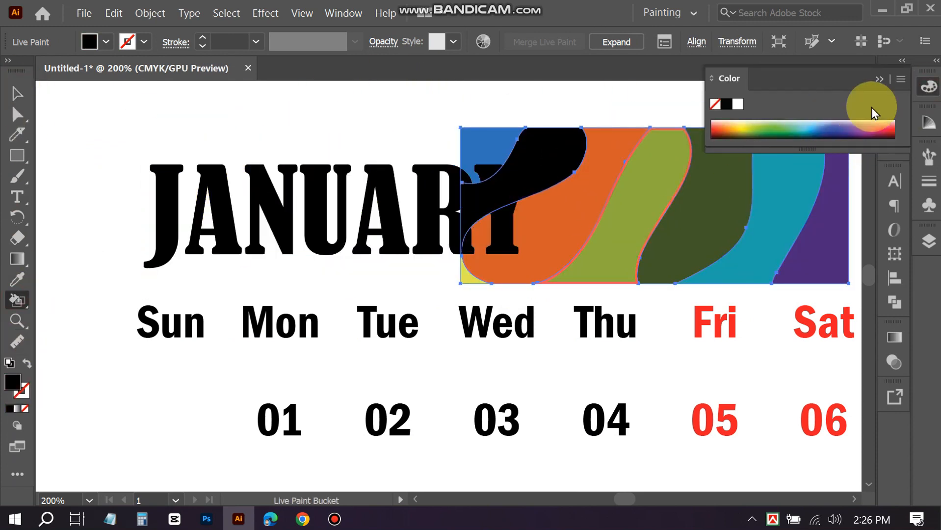
- Align the JANUARY title and the rectangle with the black wave to each other's horizontal and vertical centers
left_click(880, 79)
left_click(19, 96)
left_click(316, 211, "shift")
left_click(895, 277)
left_click(724, 220)
left_click(827, 228)
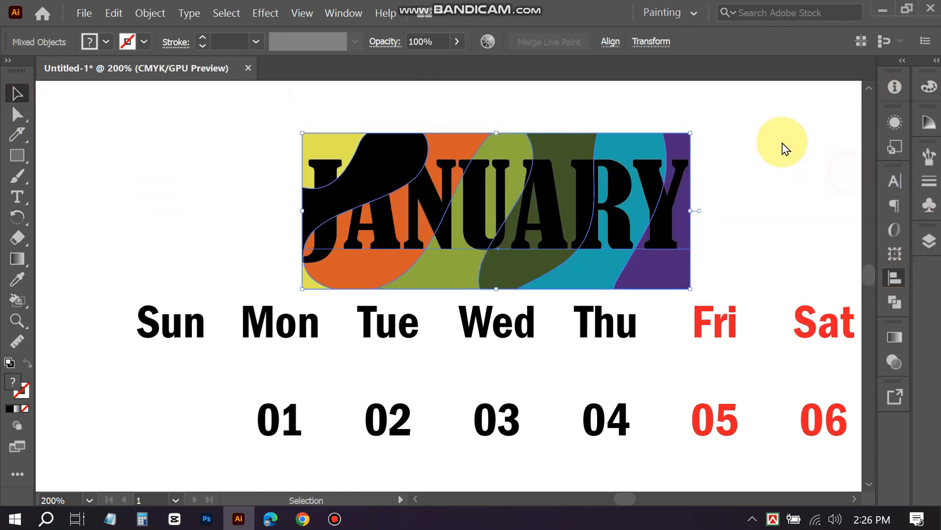
- Make a clipping mask from the JANUARY title and the rectangle, and place it above the first month's weekday row
right_click(402, 187)
left_click(451, 313)
left_click(784, 193)
left_click_drag(559, 214, 394, 229)
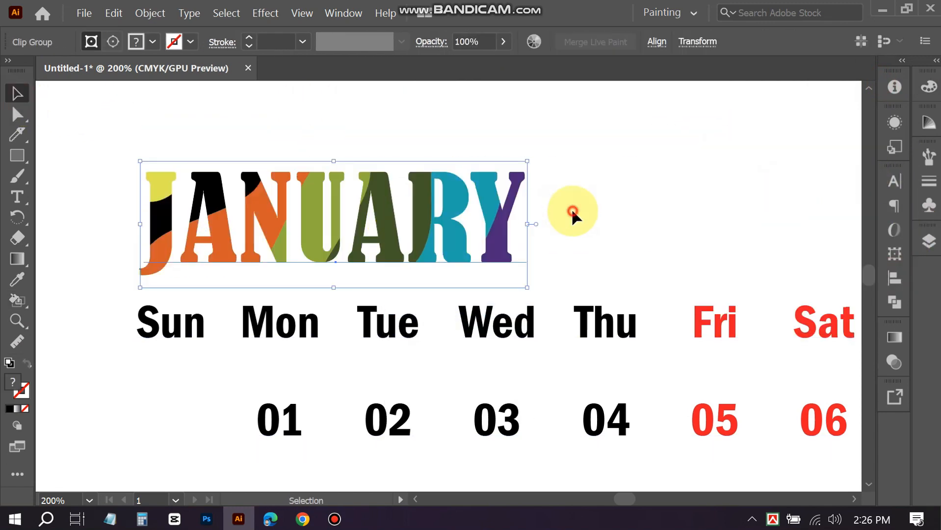
left_click(573, 208)
- Copy the multicolored JANUARY title to above the second and third months, keeping equal spacing
scroll(572, 208, "down", 2)
scroll(570, 211, "right", 4)
left_click_drag(211, 203, 628, 205)
scroll(627, 206, "down", 4)
key("ctrl+d")
scroll(670, 235, "up", 4)
scroll(671, 235, "down", 3)
- Copy the row of three JANUARY titles down to above each of the remaining three rows of months
left_click_drag(376, 160, 687, 197)
scroll(550, 216, "up", 6)
scroll(499, 211, "down", 7)
left_click_drag(418, 86, 419, 265)
scroll(420, 267, "down", 1)
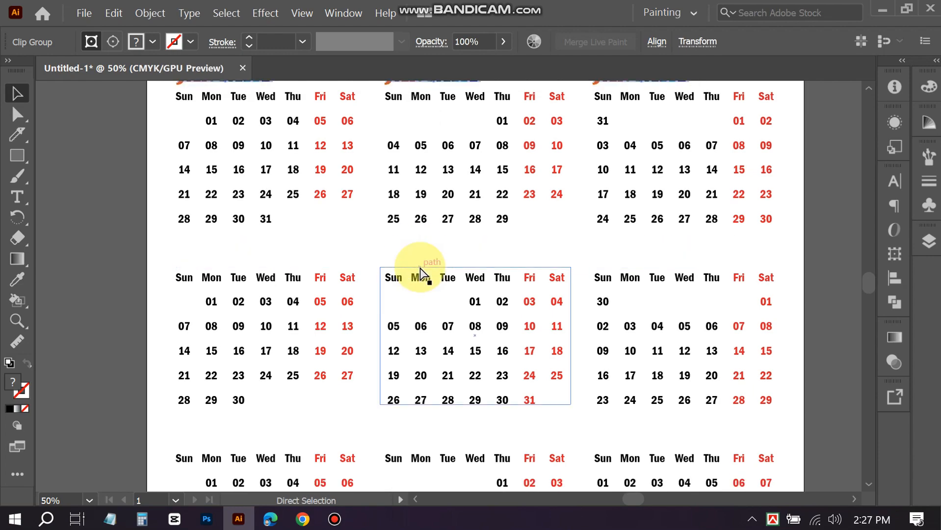
key("ctrl+d")
scroll(423, 271, "down", 6)
key("ctrl+s")
left_click(702, 441)
key("ctrl+d")
scroll(593, 399, "down", 2)
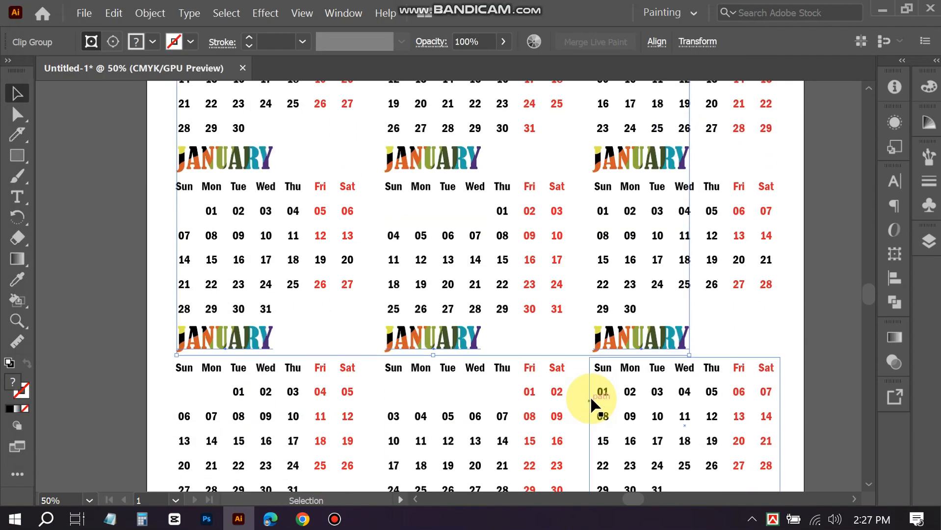
left_click(697, 314)
- Change the text of the second month's clipped title to FEBRUARY
scroll(698, 314, "up", 3)
scroll(699, 314, "up", 6)
left_click(433, 213)
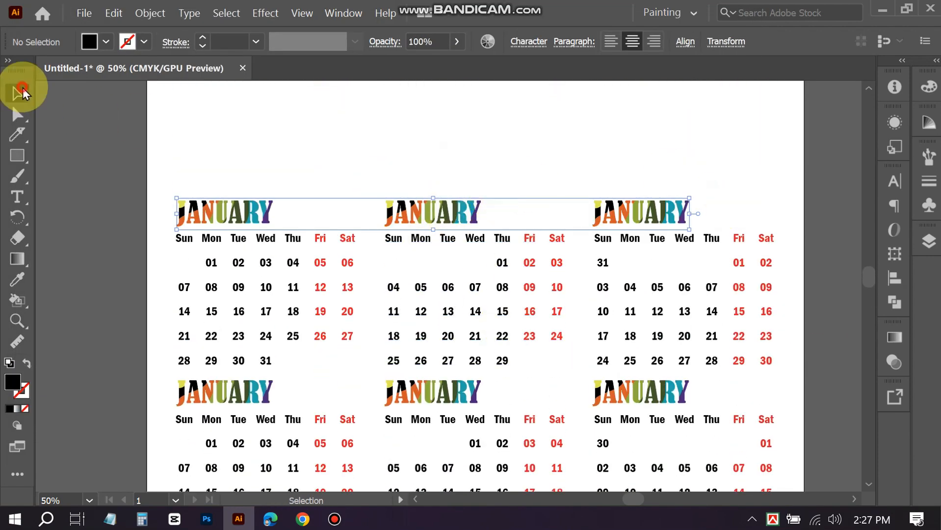
double_click(201, 217)
key("Escape")
left_click(18, 197)
scroll(444, 221, "up", 3)
double_click(544, 196)
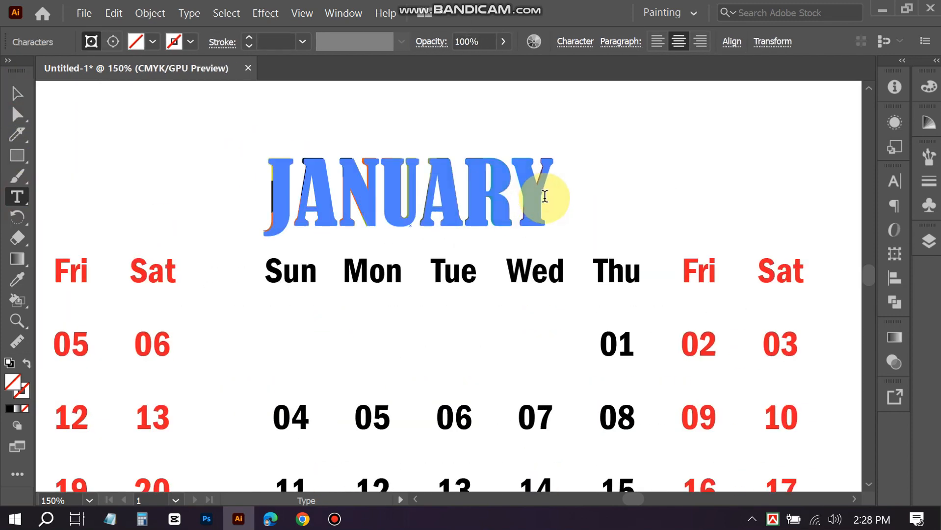
type("F")
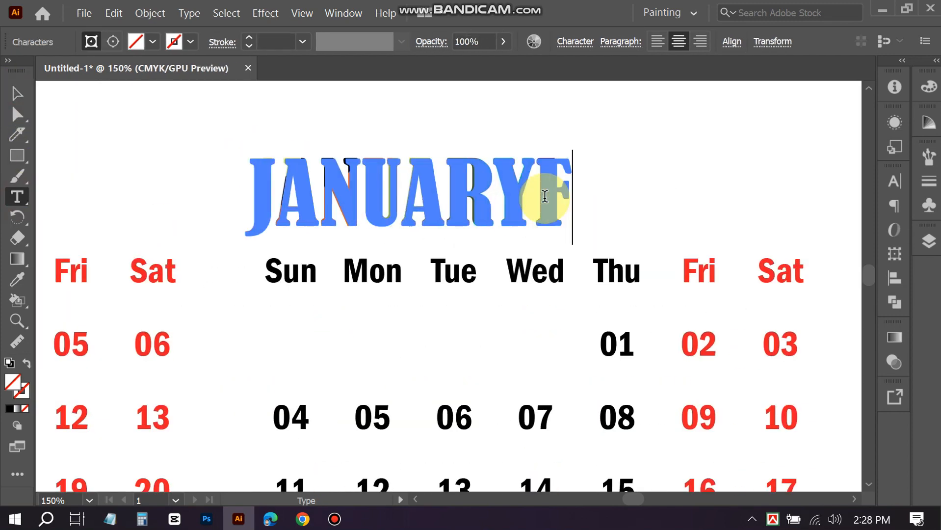
type("EBRUARY")
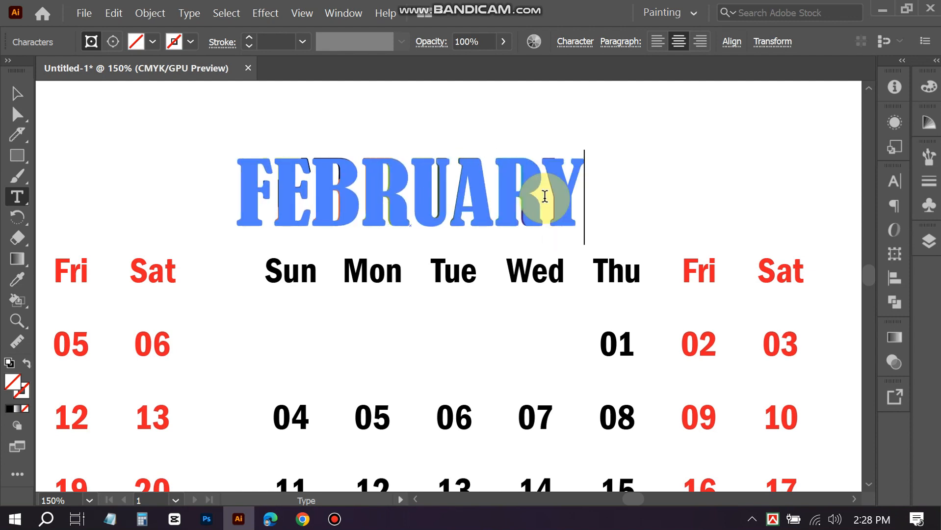
scroll(432, 193, "down", 2)
key("Escape")
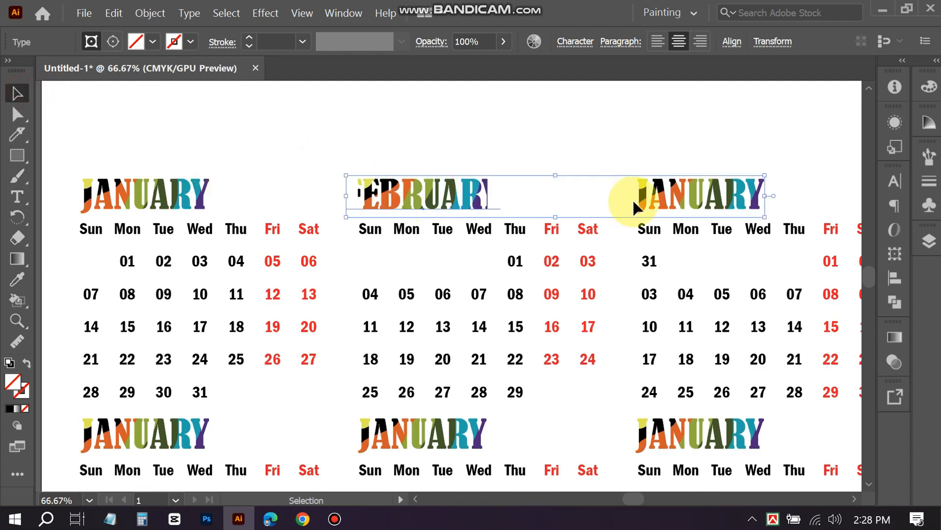
left_click(590, 155)
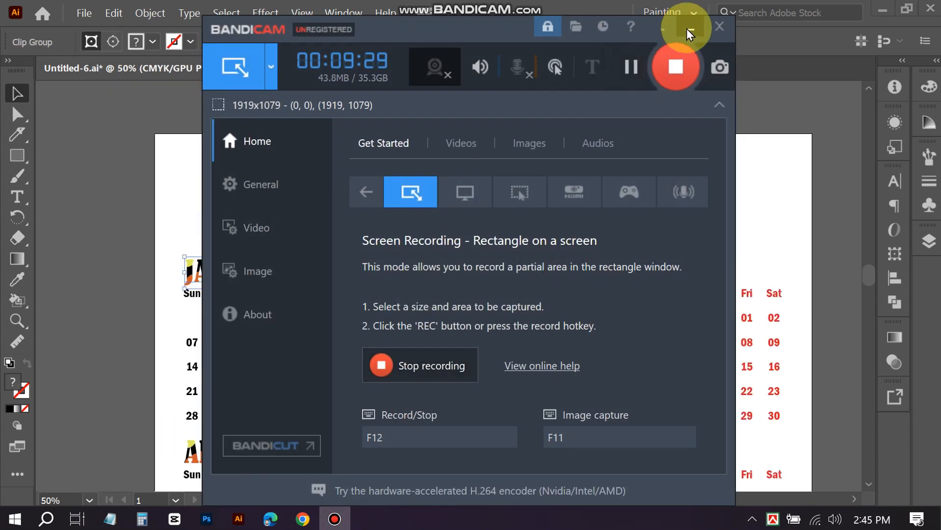
- Copy the JANUARY title to the blank area above the months and change the copy's text to 2024
left_click(257, 277)
left_click_drag(459, 184, 470, 190)
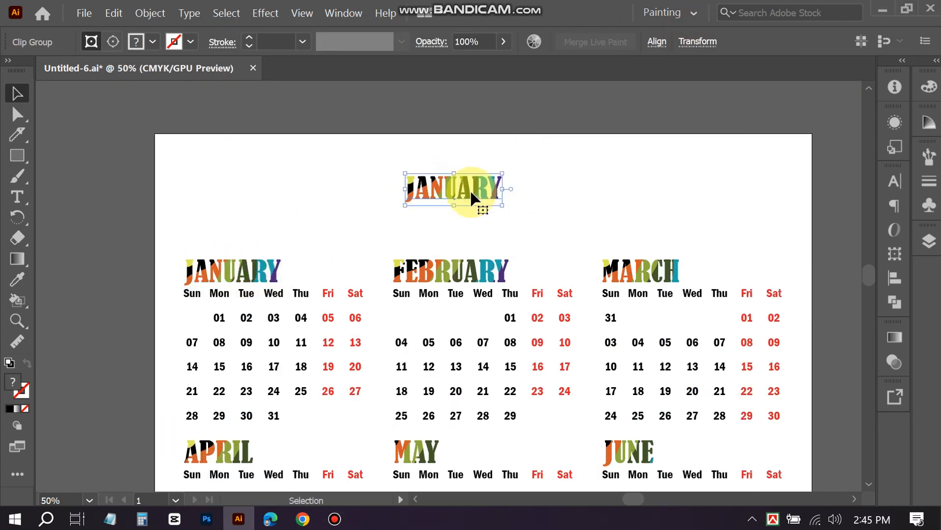
scroll(470, 190, "up", 2)
double_click(495, 186)
left_click_drag(527, 184, 329, 182)
type("2024")
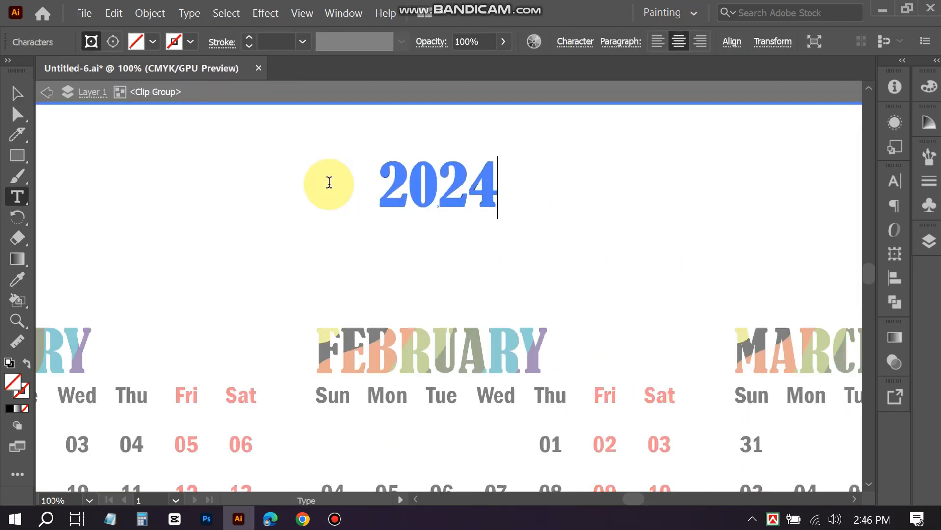
- Leave isolation mode and enlarge the 2024 title
key("Escape")
double_click(256, 145)
left_click_drag(498, 219, 599, 276)
- Center the 2024 text and the multicolored rectangle horizontally on each other and clip the rectangle to the text
scroll(505, 237, "up", 3)
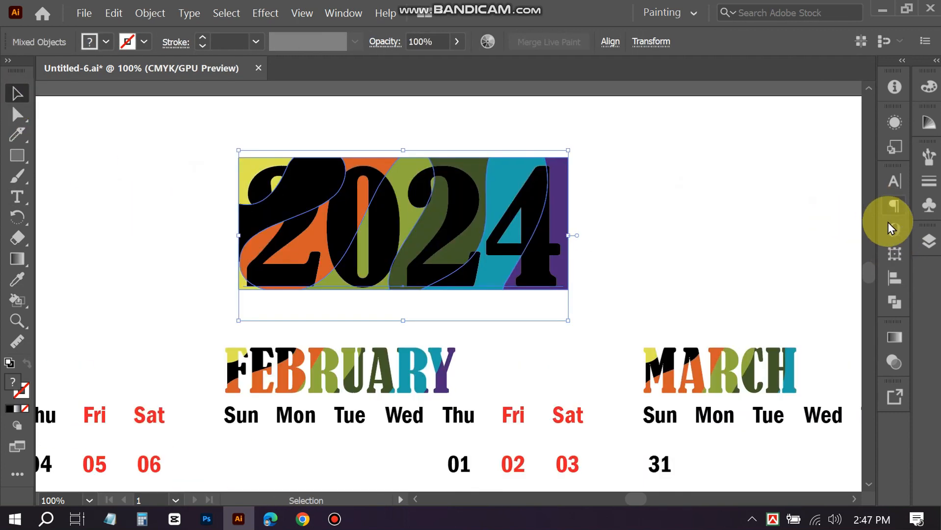
left_click(890, 275)
left_click(725, 223)
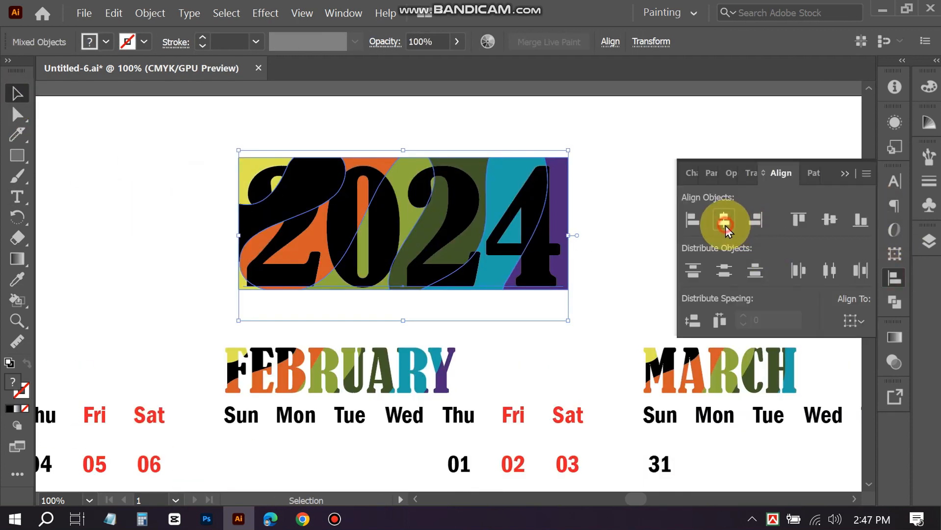
left_click(845, 174)
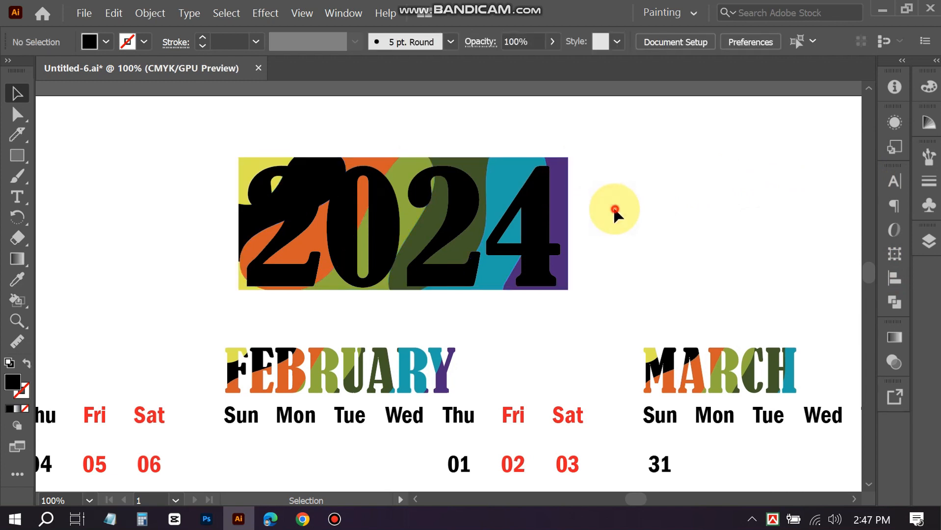
left_click_drag(614, 204, 467, 216)
right_click(465, 215)
left_click(525, 332)
left_click(673, 254)
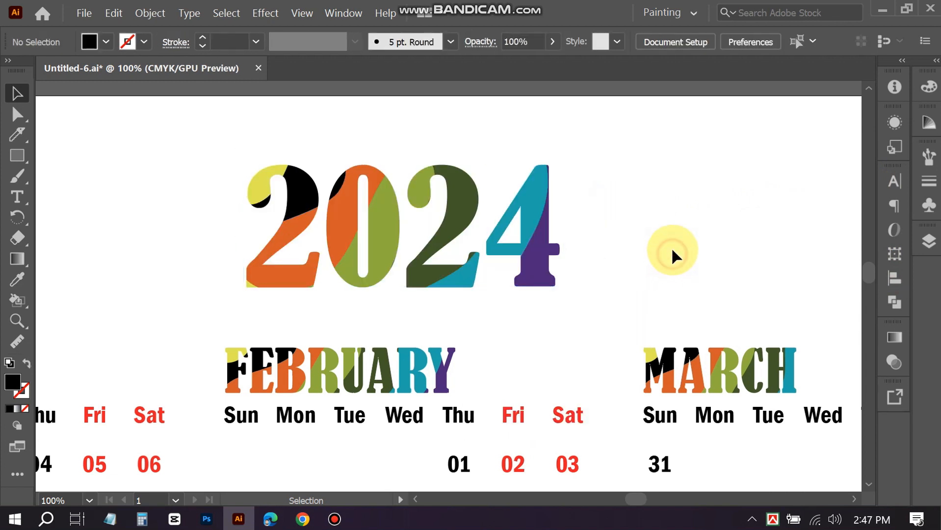
- Center the multicolored 2024 title horizontally at the top of the page
scroll(594, 247, "down", 2)
left_click(534, 236)
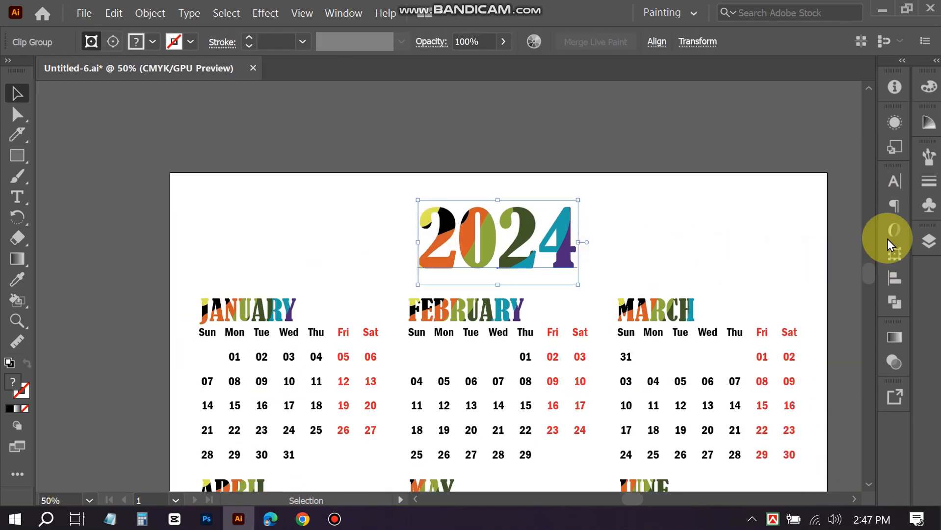
left_click(896, 278)
left_click(727, 222)
left_click(668, 158)
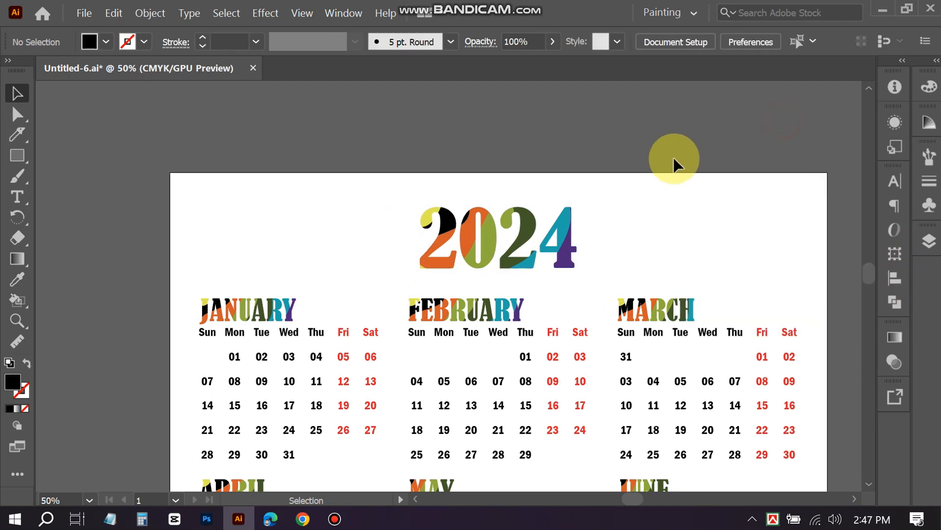
- Select the 2024 title and all twelve month calendars and group them
scroll(663, 162, "down", 3)
scroll(599, 256, "right", 3)
scroll(599, 257, "up", 2)
scroll(595, 255, "down", 2)
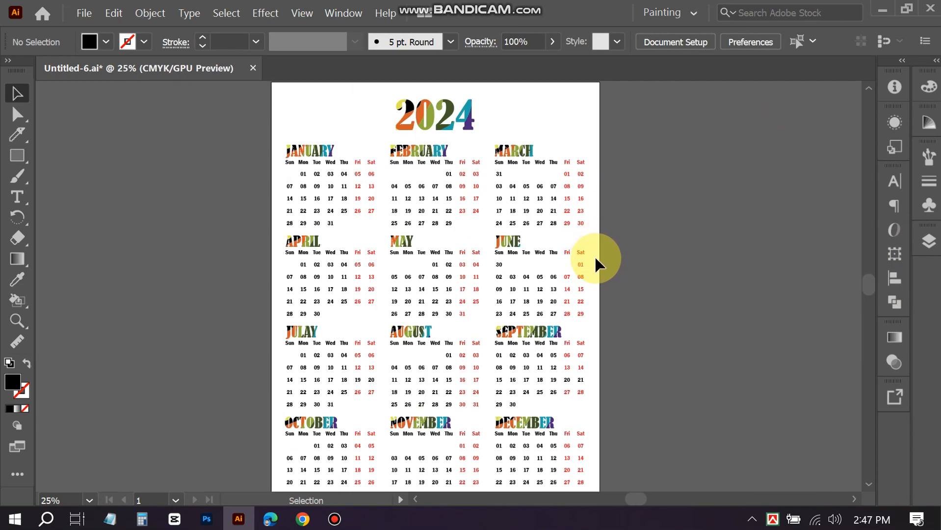
left_click_drag(358, 126, 609, 431)
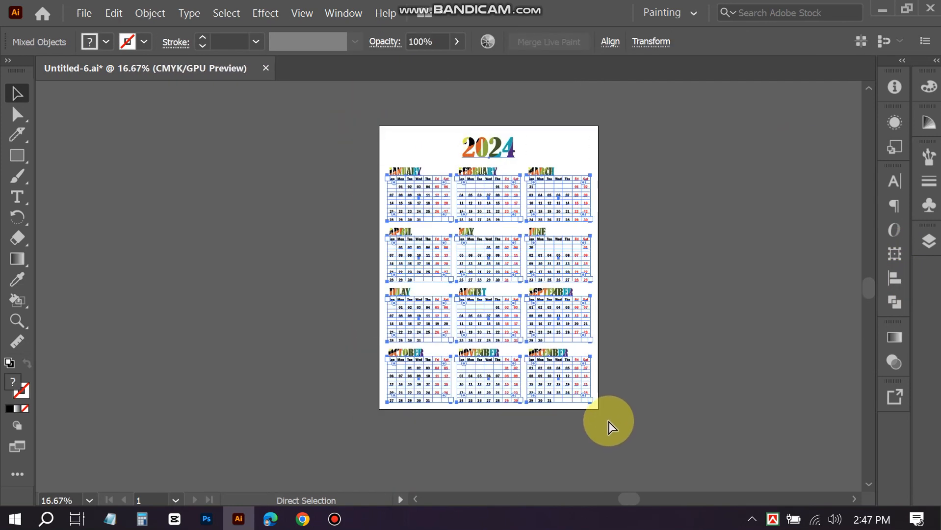
key("ctrl+g")
left_click(686, 346)
scroll(595, 239, "up", 3)
scroll(561, 223, "up", 2)
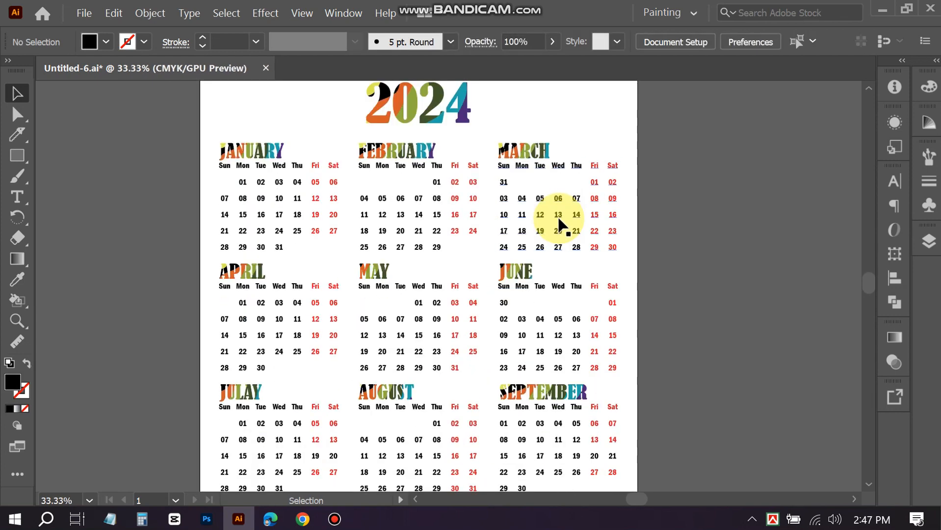
scroll(561, 224, "down", 1)
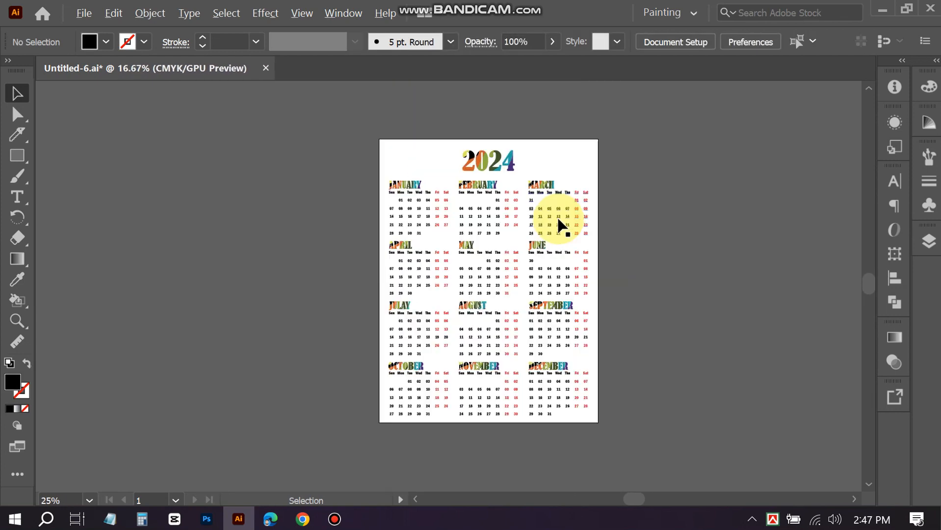
- Draw a black rectangle covering the whole page from corner to corner
left_click(18, 160)
scroll(370, 150, "up", 6)
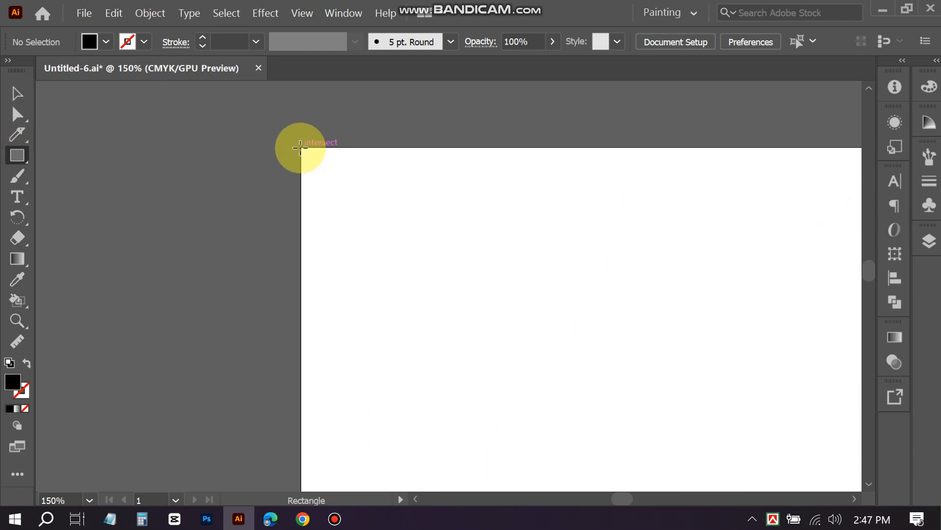
left_click_drag(300, 147, 845, 427)
scroll(432, 255, "down", 5)
scroll(556, 435, "down", 8)
scroll(677, 429, "up", 3)
scroll(636, 385, "right", 3)
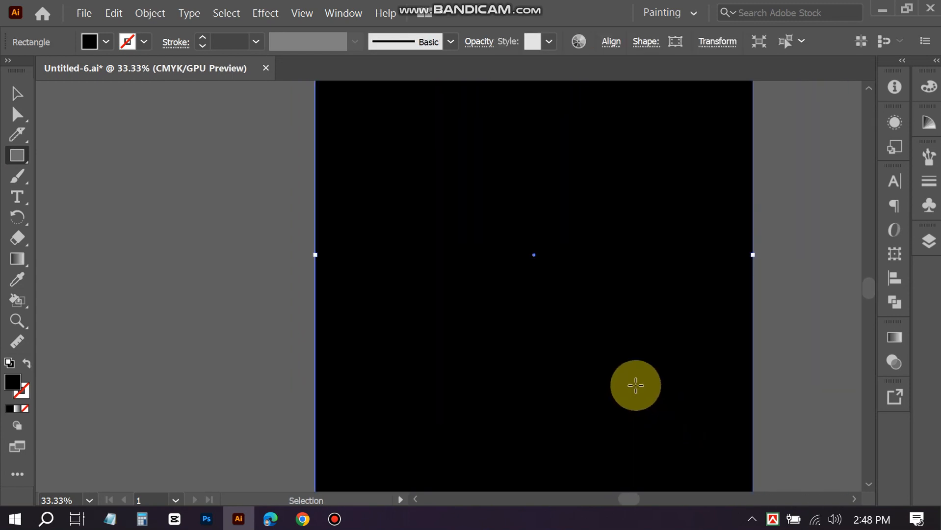
scroll(590, 302, "up", 2)
scroll(586, 303, "down", 3)
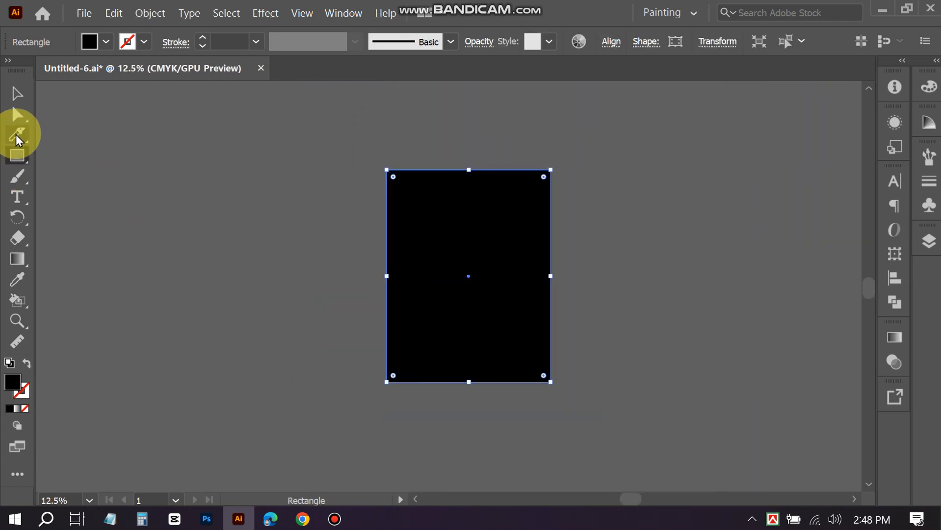
mouse_move(380, 236)
left_mouse_down()
mouse_move(424, 224)
mouse_move(487, 151)
mouse_move(496, 193)
mouse_move(391, 284)
mouse_move(455, 313)
mouse_move(552, 230)
mouse_move(588, 257)
mouse_move(476, 341)
mouse_move(468, 360)
mouse_move(479, 401)
left_mouse_up()
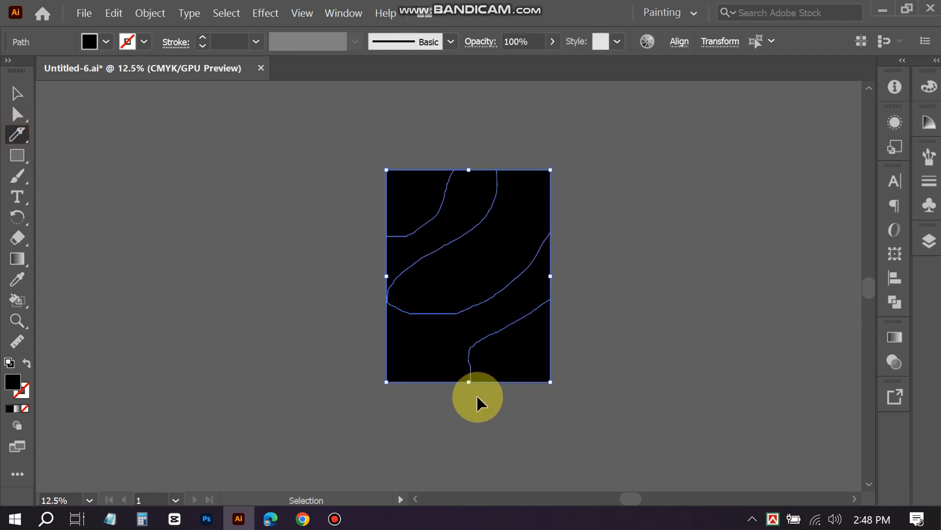
key("ctrl+z")
mouse_move(374, 196)
left_mouse_down()
mouse_move(416, 163)
mouse_move(430, 171)
mouse_move(389, 230)
mouse_move(390, 261)
mouse_move(442, 254)
mouse_move(499, 170)
mouse_move(537, 174)
mouse_move(473, 281)
mouse_move(370, 334)
mouse_move(485, 355)
mouse_move(571, 279)
left_mouse_up()
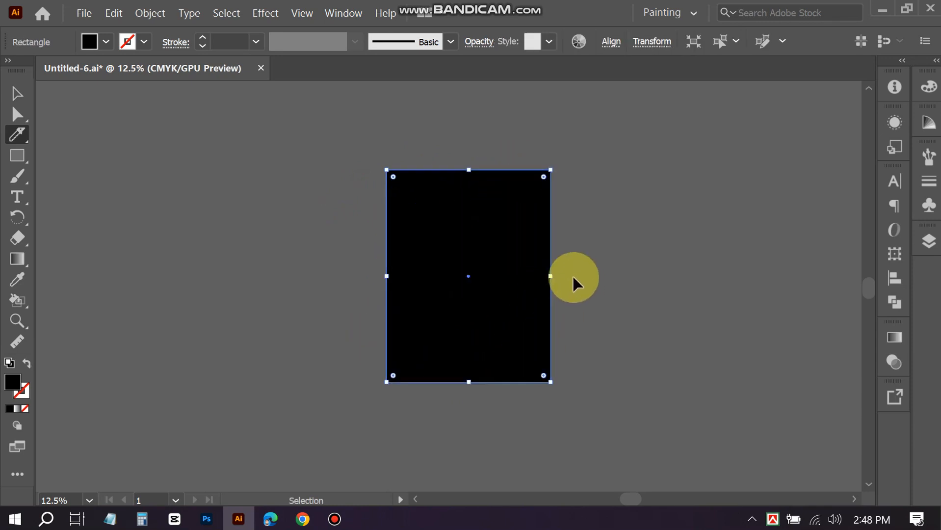
key("ctrl+z")
- Slice the black rectangle into nine wavy diagonal bands with the Knife tool
mouse_move(577, 347)
left_mouse_down()
mouse_move(443, 410)
mouse_move(592, 278)
mouse_move(357, 372)
mouse_move(618, 211)
mouse_move(416, 245)
mouse_move(532, 162)
mouse_move(458, 164)
mouse_move(540, 179)
left_mouse_up()
scroll(452, 253, "up", 2)
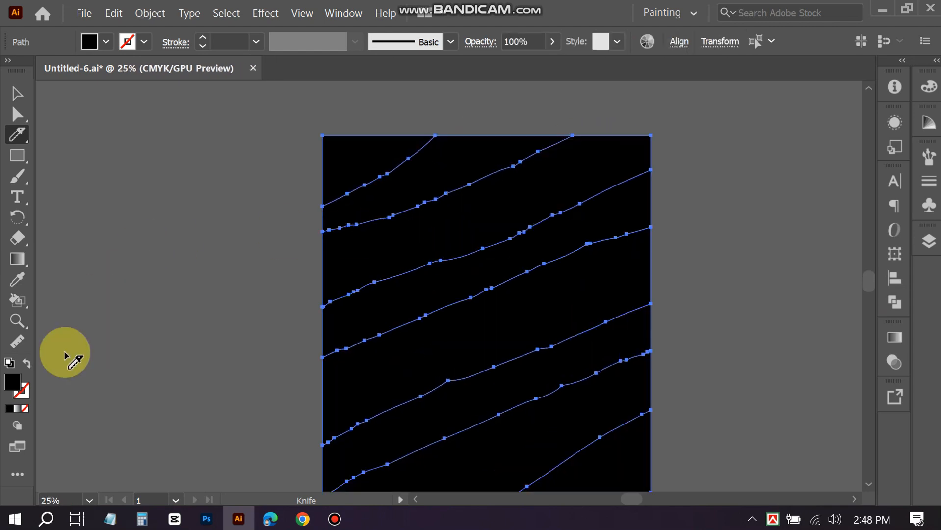
- Fill the first three bands from the upper-left corner with green, blue and purple using the Live Paint Bucket
left_click(17, 300)
left_click(932, 123)
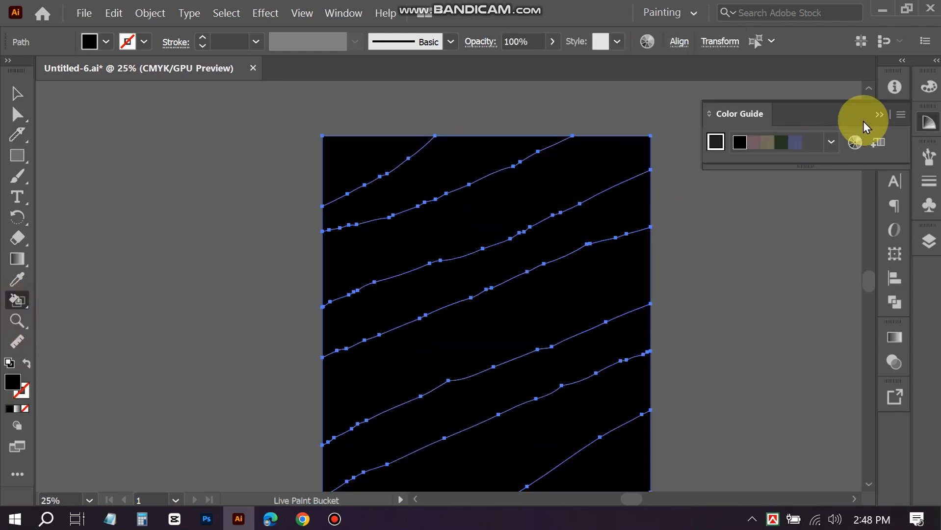
left_click(929, 87)
left_click(785, 133)
left_click(353, 168)
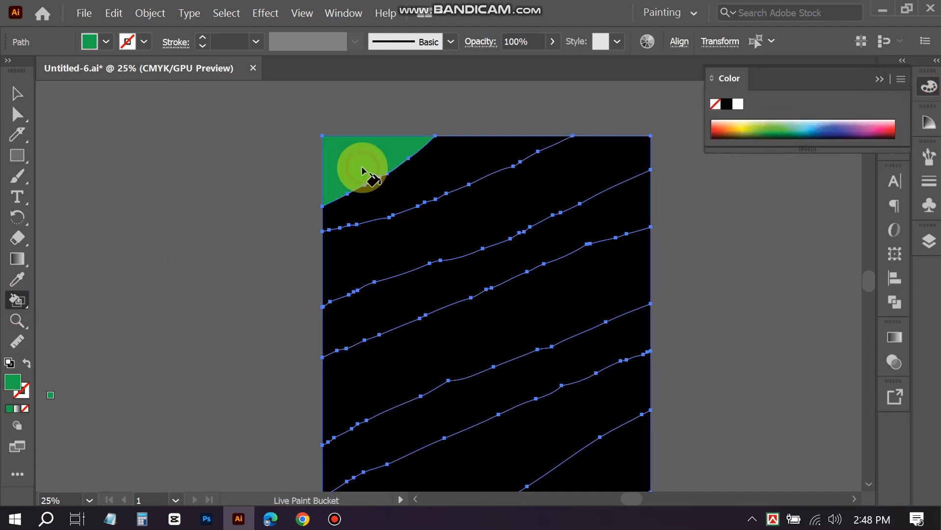
left_click(826, 127)
left_click(545, 145)
left_click(859, 129)
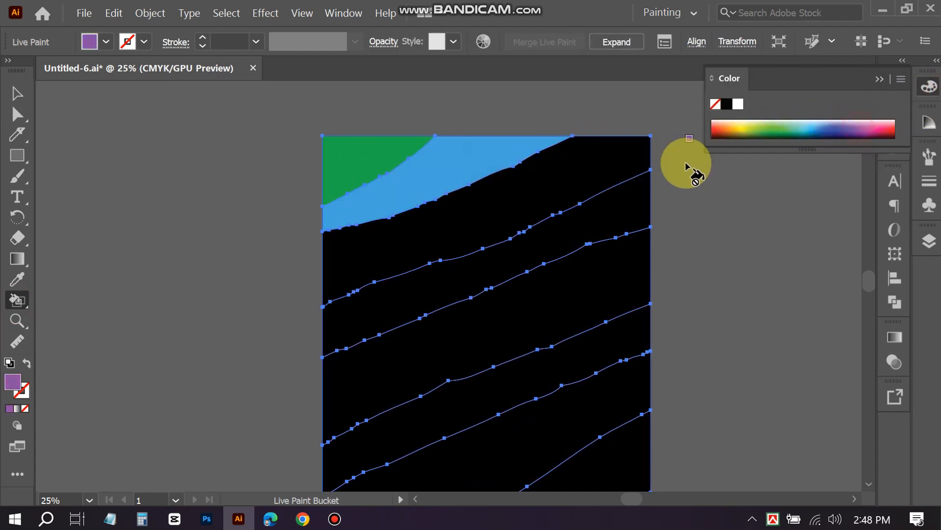
left_click(618, 167)
- Paint the three bands below the purple one dark brown, yellow and light blue
left_click(888, 137)
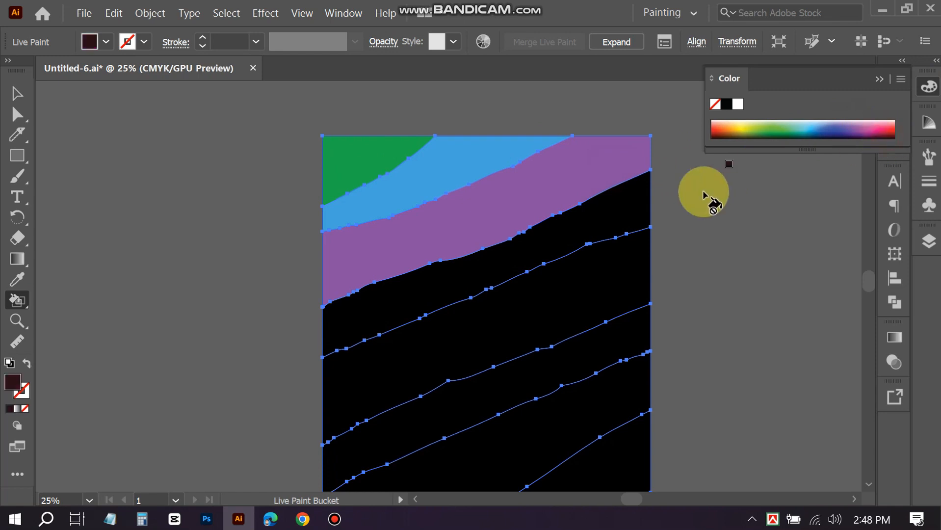
left_click(625, 211)
left_click(744, 126)
left_click(611, 276)
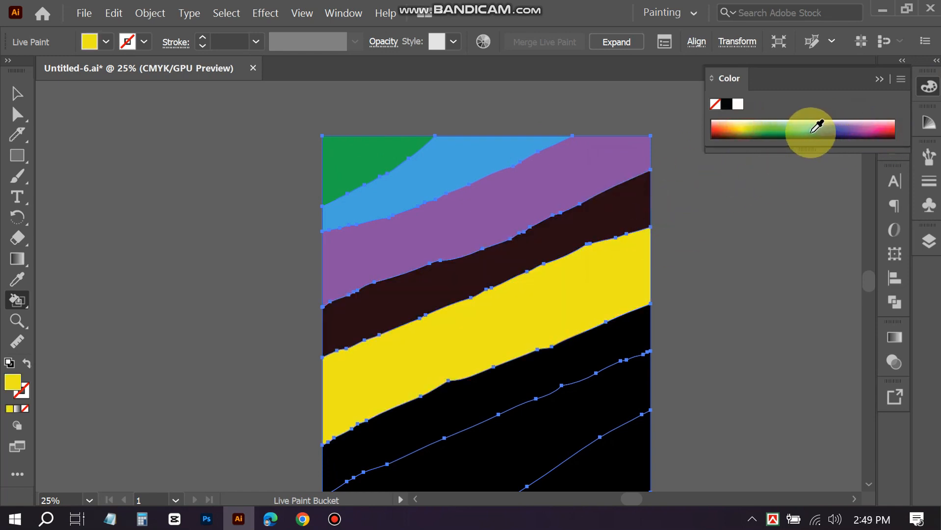
left_click(627, 336)
scroll(688, 284, "down", 1)
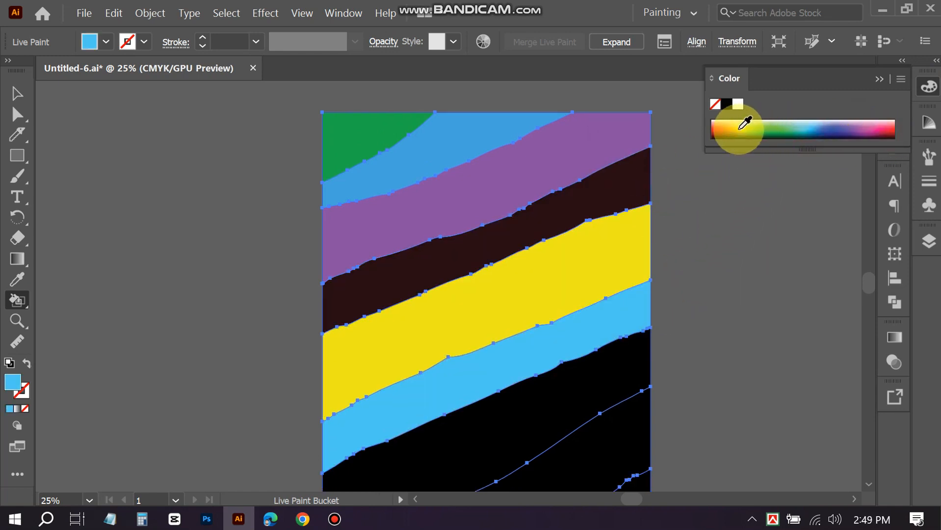
- Paint the last three bands toward the lower-right corner orange, dark red and navy blue
left_click(640, 353)
scroll(668, 319, "down", 2)
left_click(718, 130)
scroll(692, 269, "down", 2)
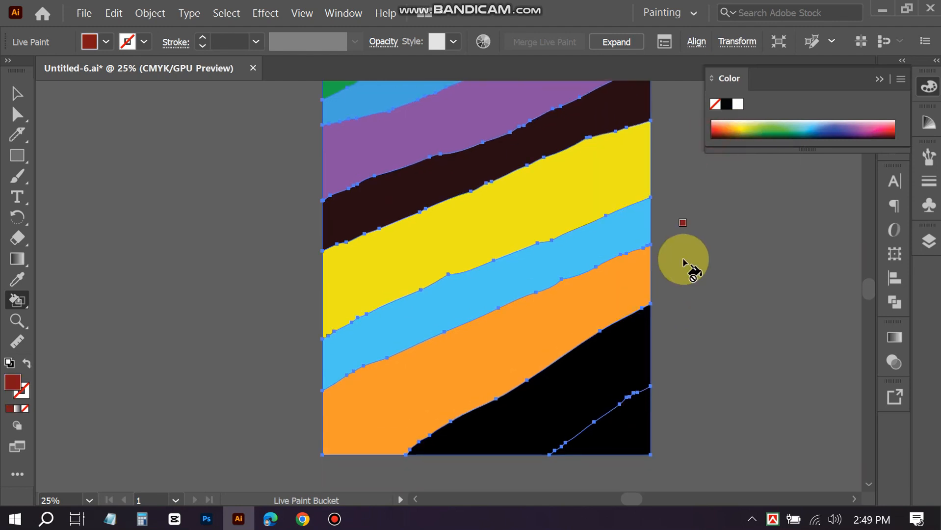
left_click(633, 314)
left_click(648, 391)
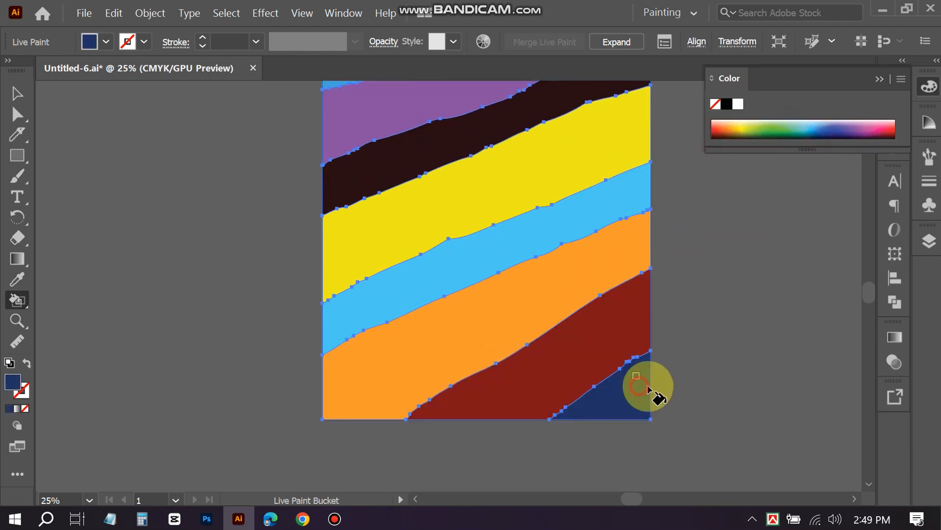
left_click(879, 79)
left_click(17, 93)
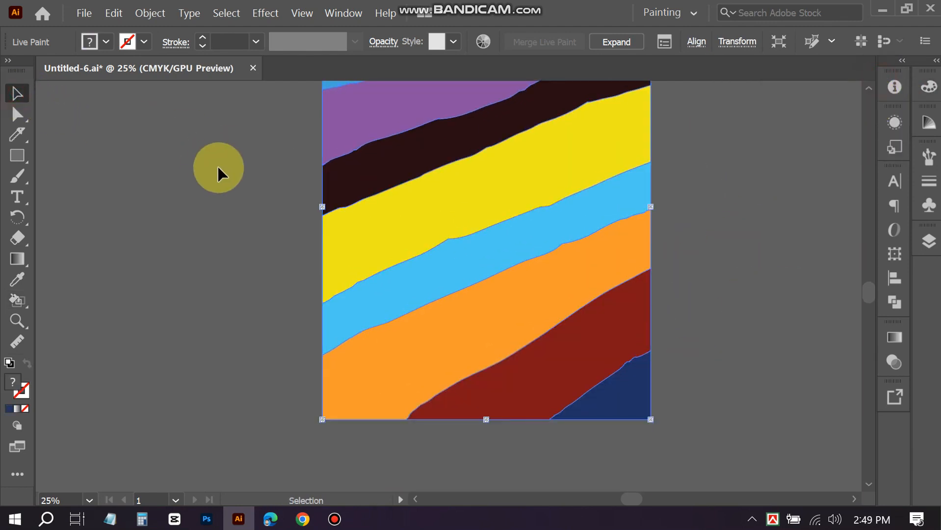
- Lower the opacity of the striped rectangle to a faint pastel tint
scroll(352, 275, "up", 5)
scroll(798, 286, "down", 1)
scroll(799, 290, "down", 1)
left_click(892, 374)
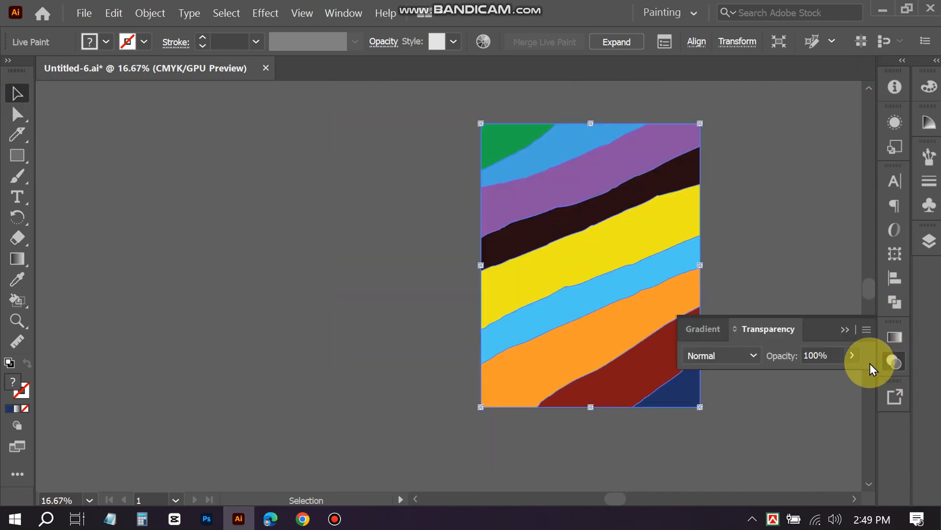
left_click_drag(839, 379, 799, 378)
left_click(842, 329)
left_click(735, 279)
scroll(733, 278, "right", 2)
scroll(510, 268, "up", 1)
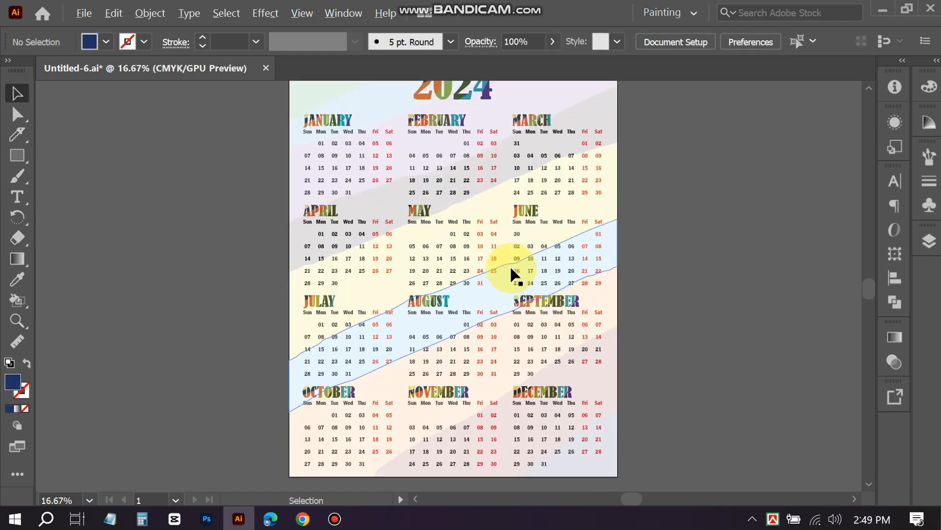
- Send the pastel striped rectangle to the back, behind the calendar text
left_click(603, 116)
right_click(603, 115)
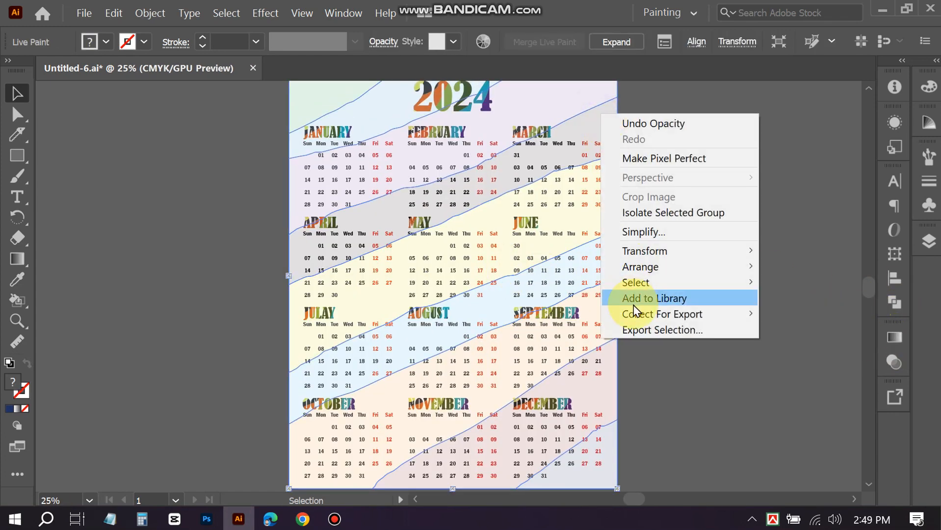
mouse_move(666, 270)
left_click(524, 311)
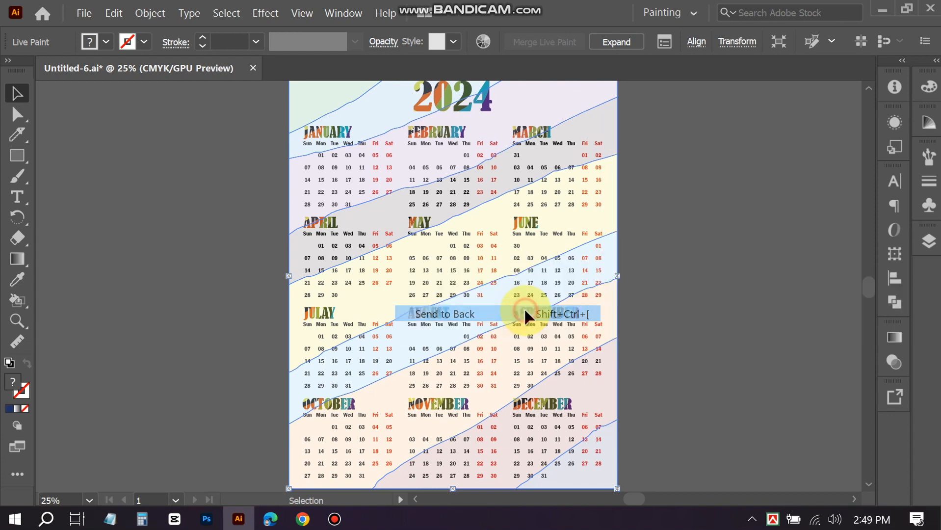
left_click(719, 299)
- Inspect the calendar page with its striped background up close and as a whole
scroll(593, 281, "up", 2)
scroll(591, 279, "up", 1)
scroll(728, 278, "down", 2)
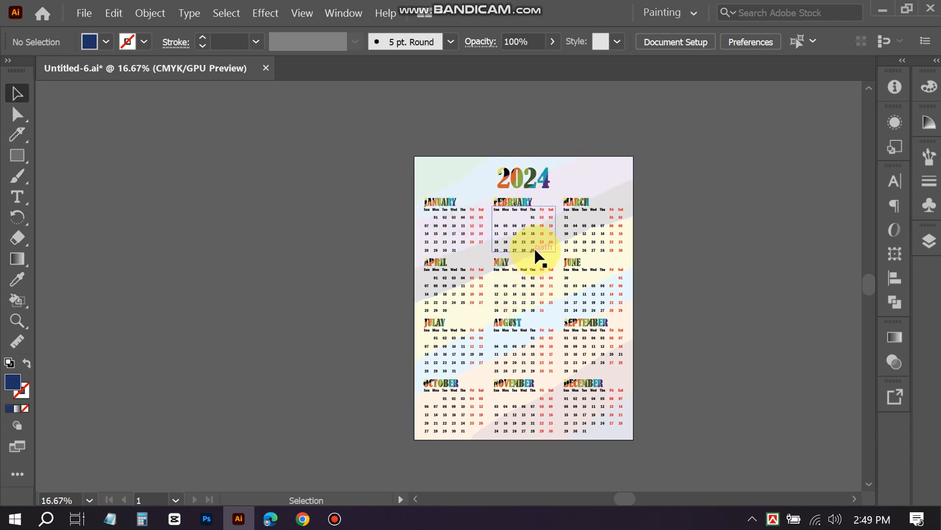
scroll(700, 241, "up", 2)
scroll(594, 240, "down", 2)
scroll(496, 236, "up", 1)
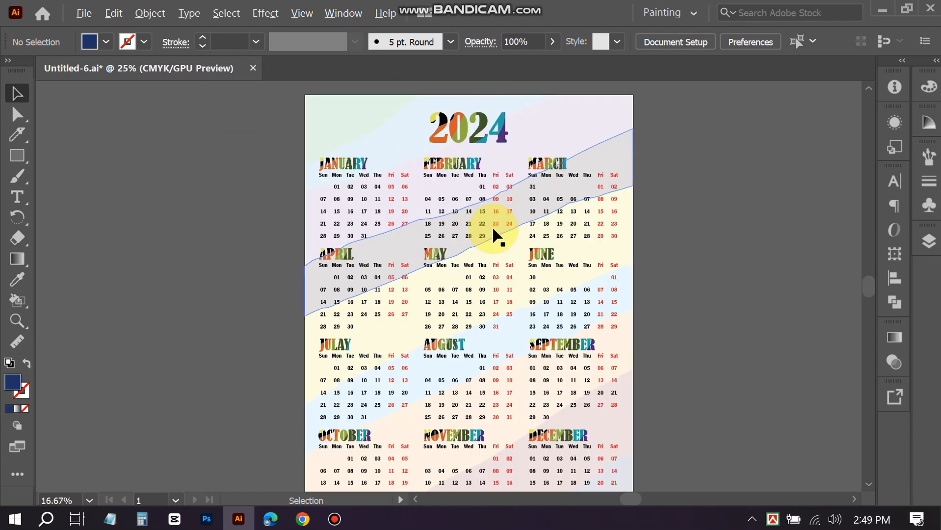
scroll(533, 284, "down", 1)
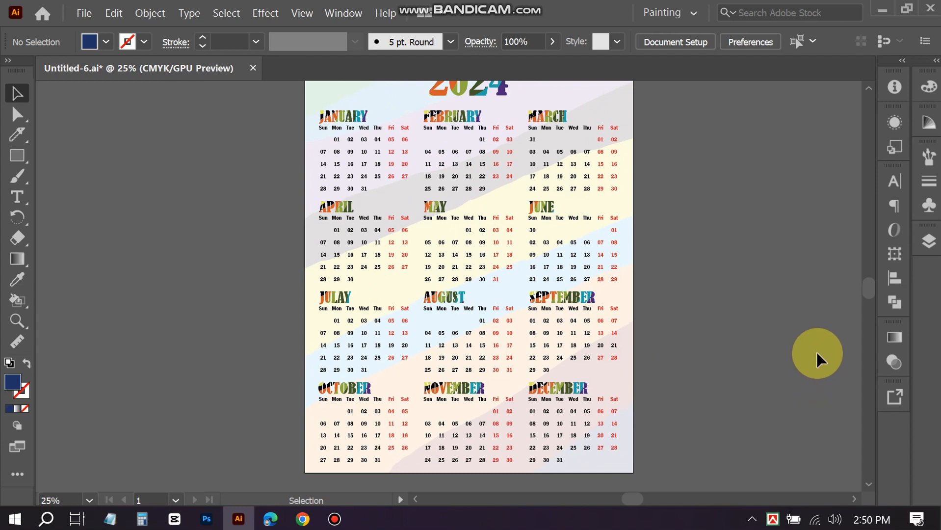
scroll(814, 354, "down", 1)
scroll(814, 320, "right", 1)
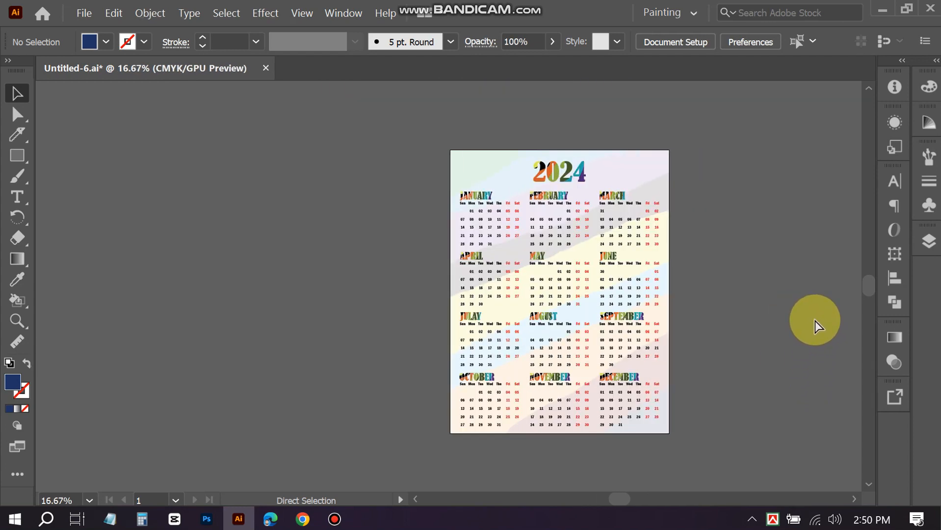
- Draw a rectangle about 16.18 by 21.17 in just inside the page edges
left_click(17, 156)
scroll(506, 180, "up", 1)
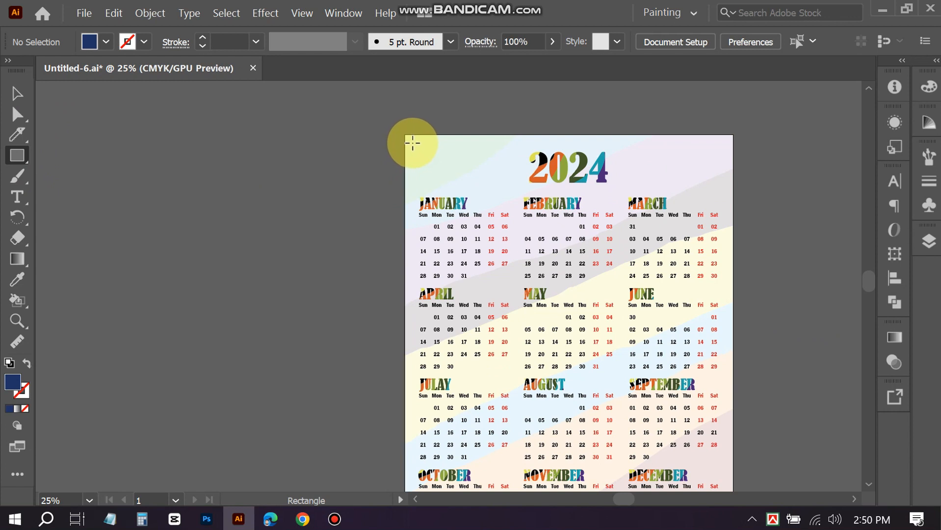
left_click_drag(412, 143, 720, 446)
scroll(536, 311, "down", 2)
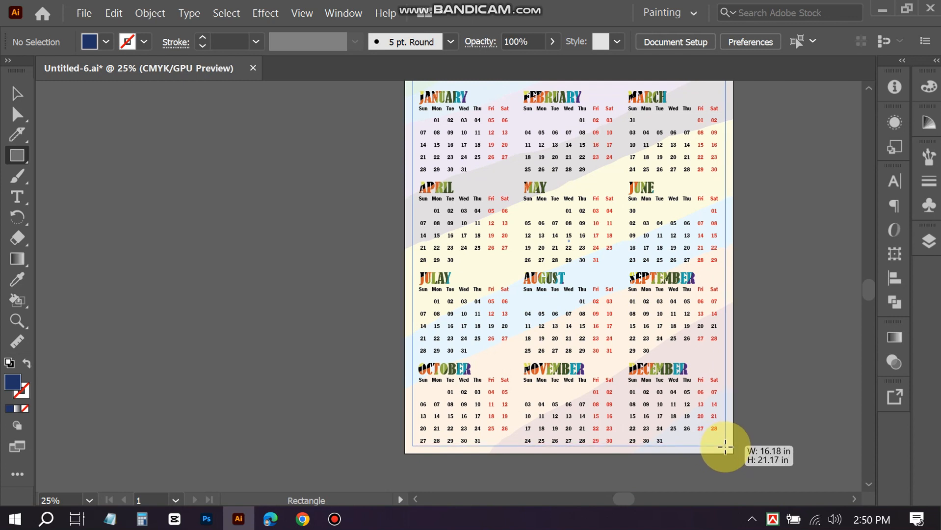
left_click_drag(726, 446, 726, 447)
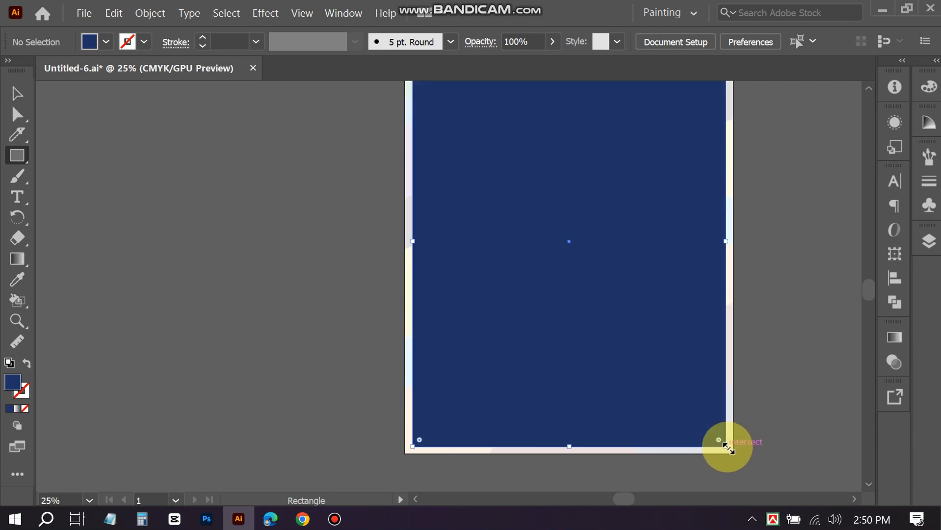
- Enlarge the inset rectangle to about 16.39 by 21.43 in and center it vertically and horizontally on the page
left_click(893, 282)
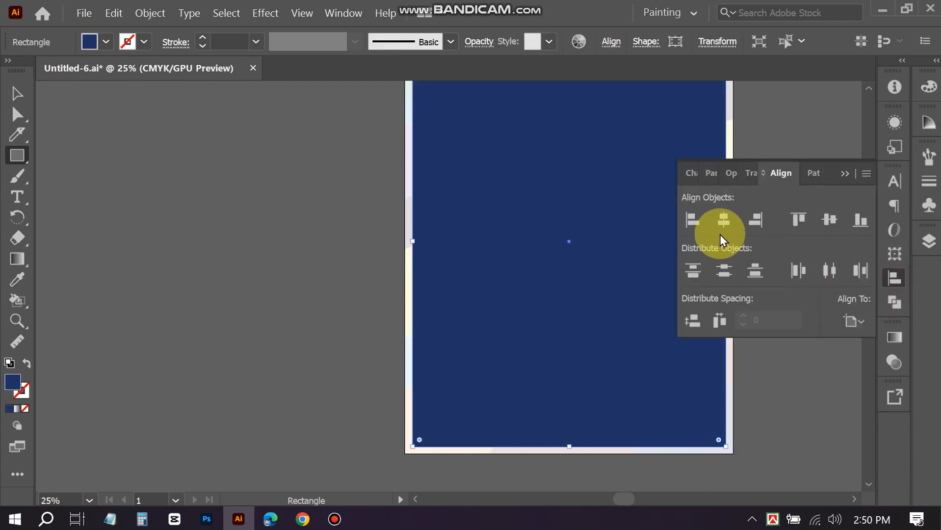
left_click(831, 224)
left_click_drag(570, 448, 569, 450)
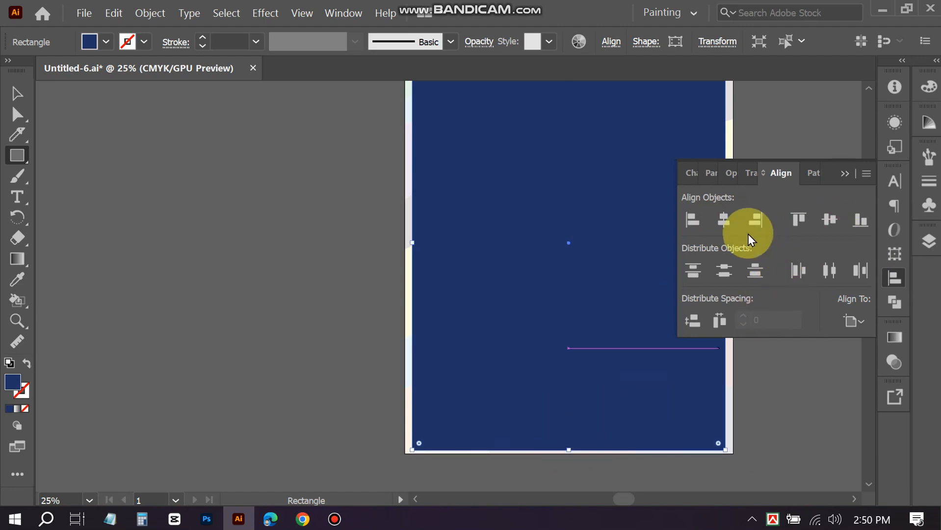
left_click(834, 221)
left_click_drag(414, 244, 410, 244)
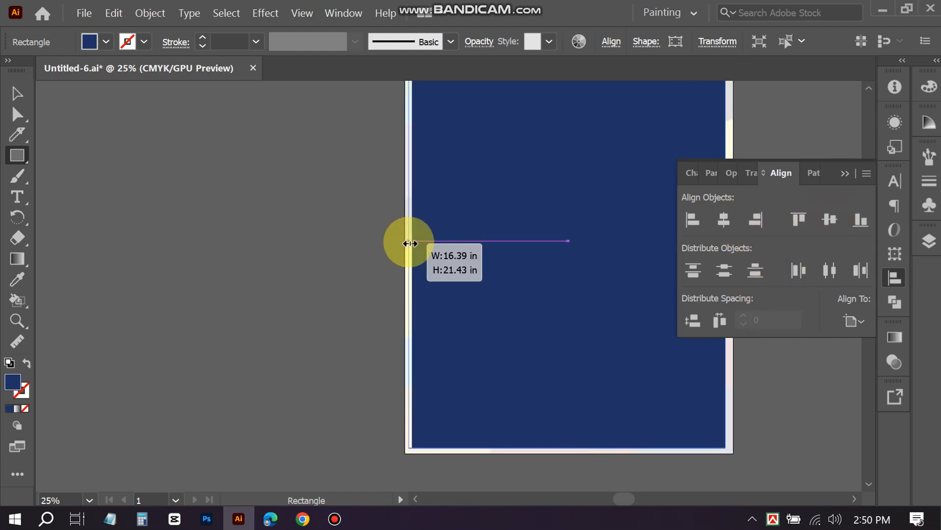
left_click(723, 221)
left_click(842, 175)
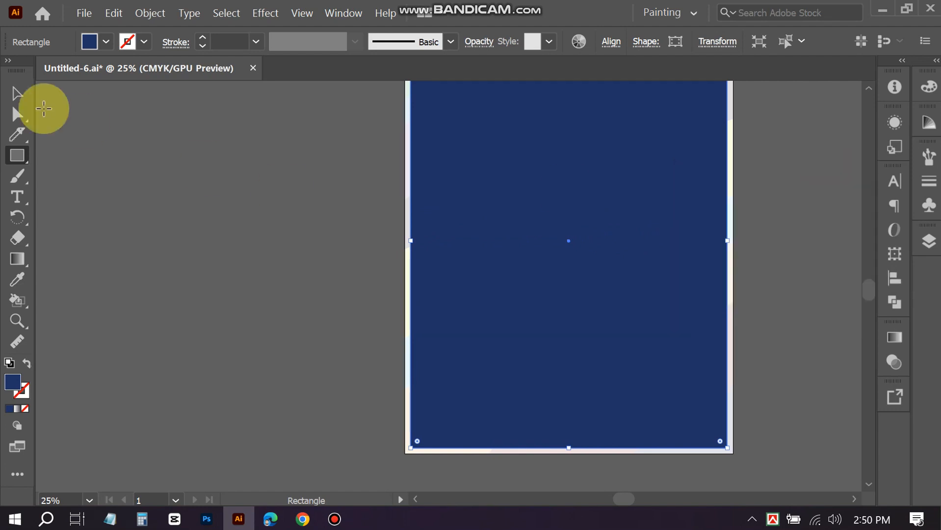
- Give the inset rectangle a black stroke and remove its blue fill so it forms an outline border
left_click(127, 42)
left_click(47, 69)
left_click(87, 43)
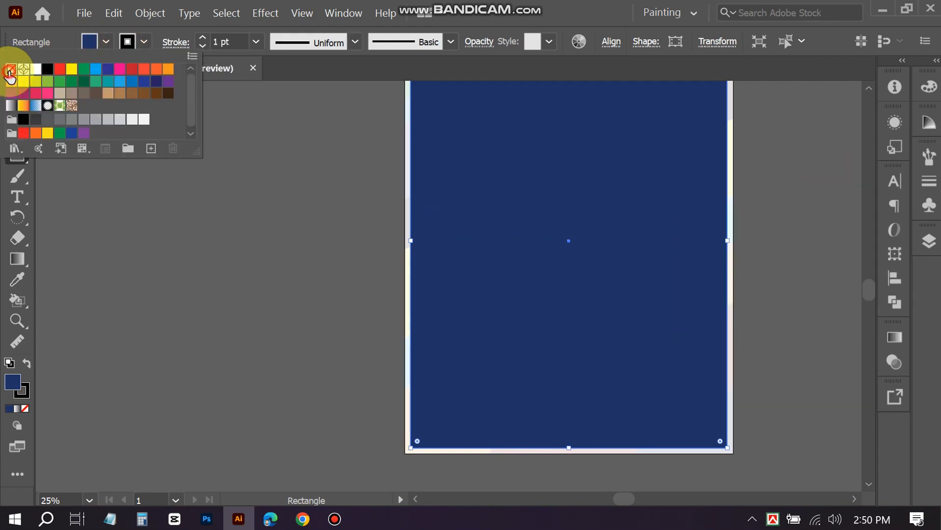
left_click(11, 69)
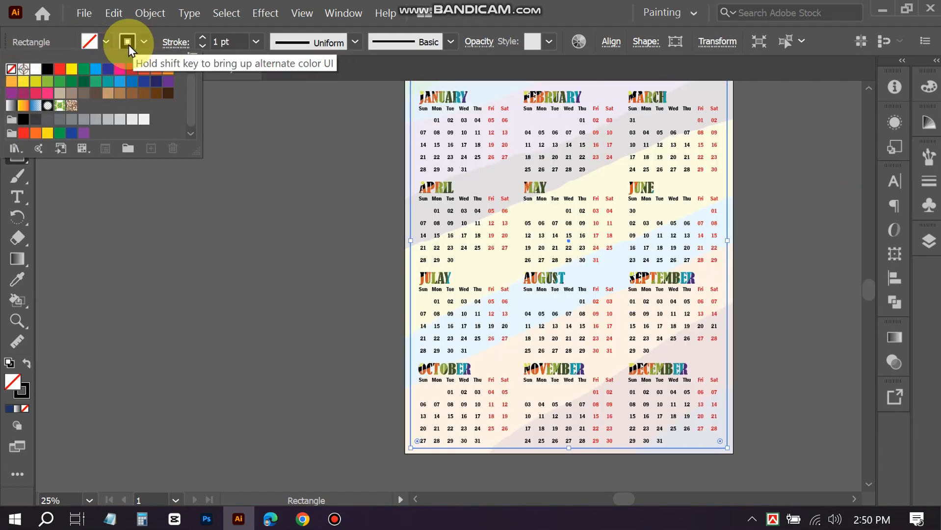
- Set the border rectangle's stroke weight to 8 pt and deselect it
left_click(203, 44)
left_click(203, 44)
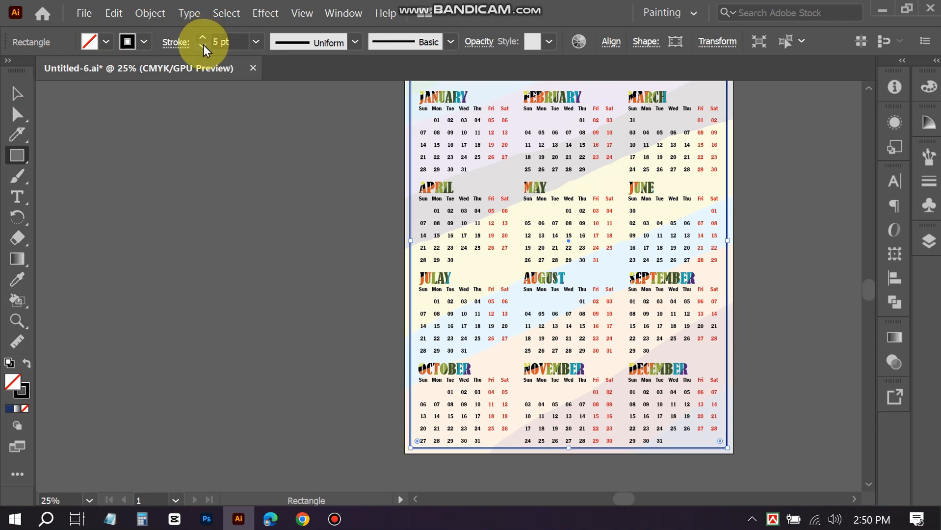
left_click(204, 38)
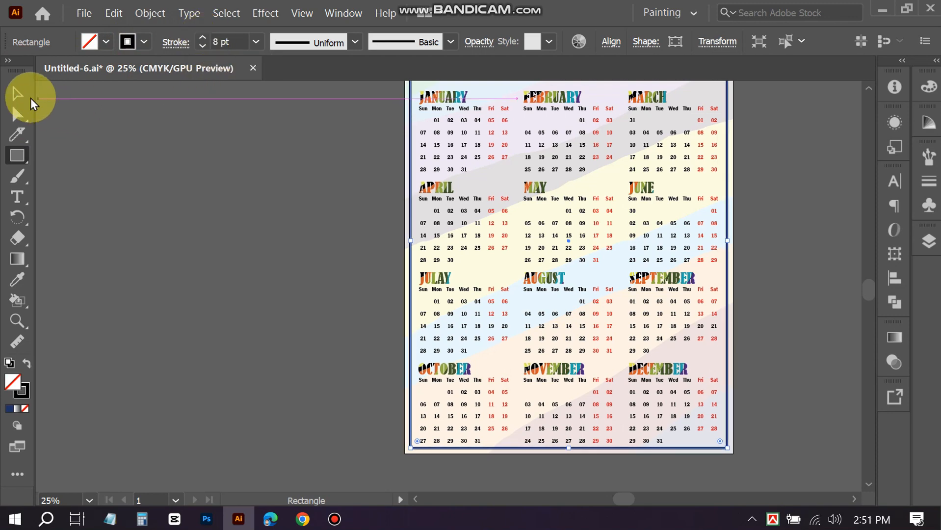
left_click(17, 93)
left_click(196, 148)
- Send the black border rectangle to the back, behind the striped background and calendar text, and deselect it
scroll(589, 290, "up", 3)
scroll(602, 292, "down", 1)
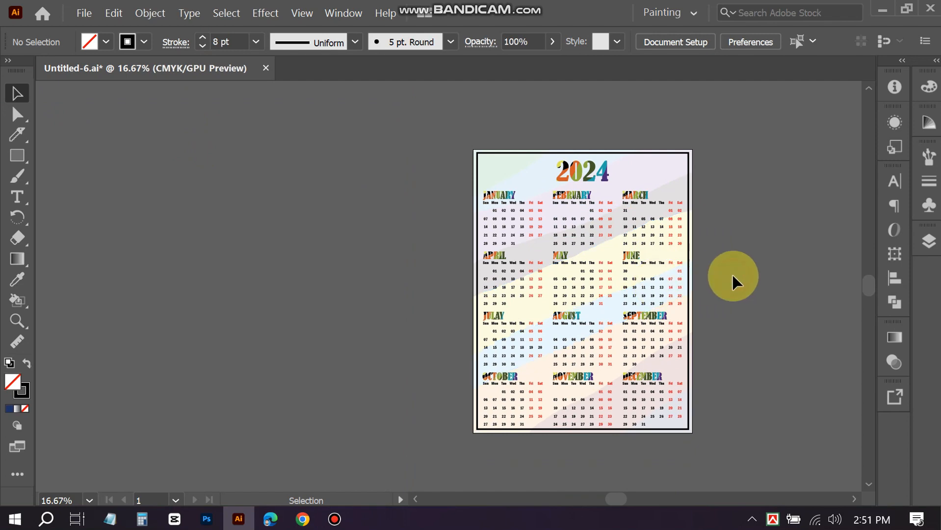
scroll(723, 235, "up", 2)
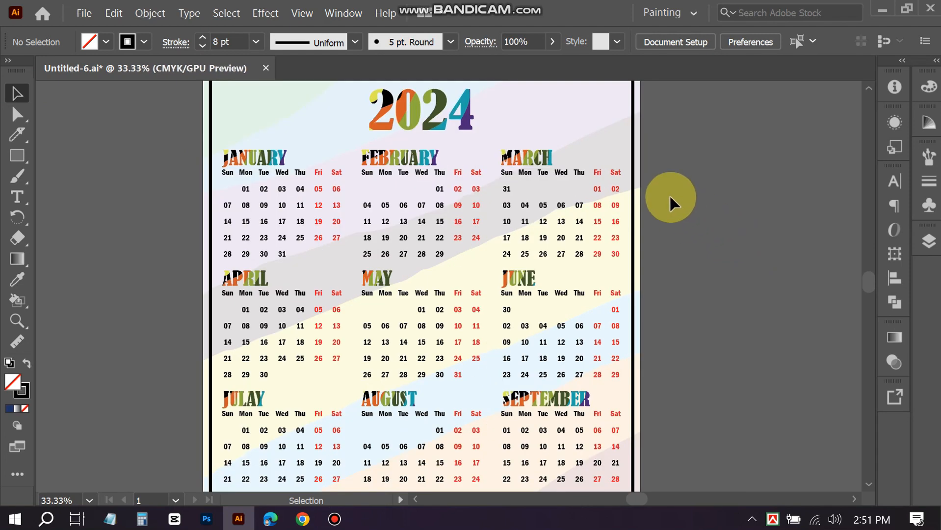
left_click(634, 175)
right_click(635, 179)
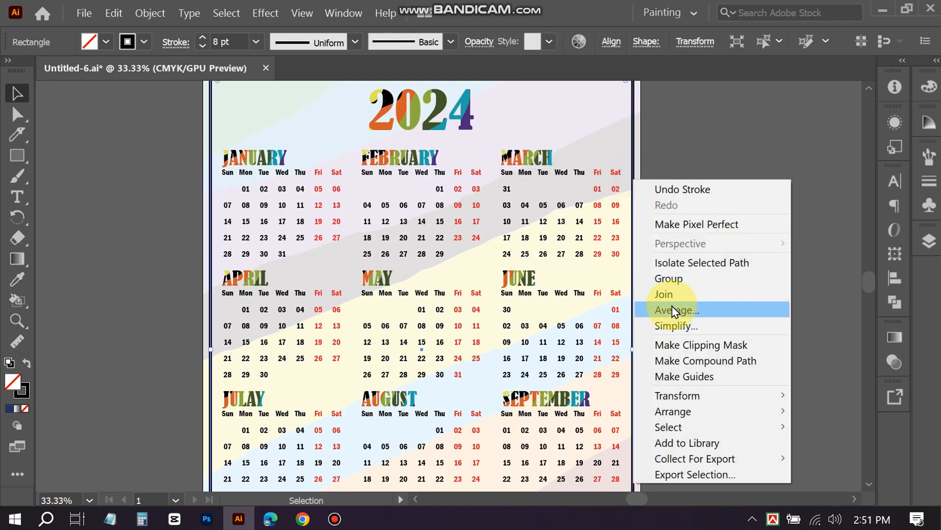
mouse_move(682, 414)
left_click(551, 463)
left_click(732, 231)
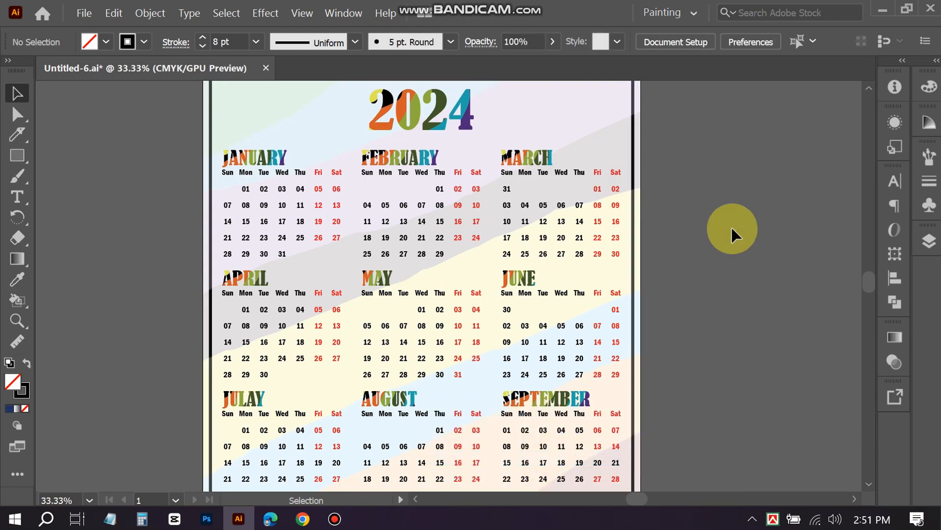
scroll(731, 227, "down", 1)
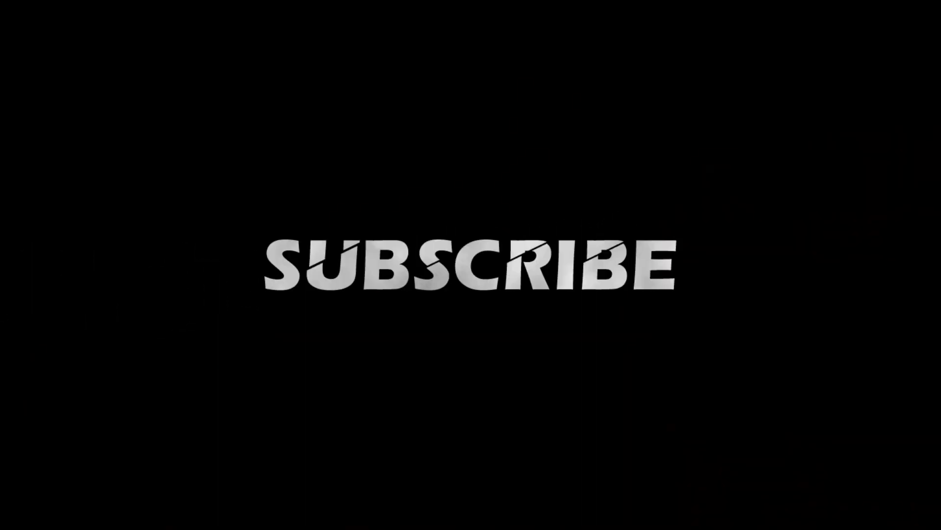